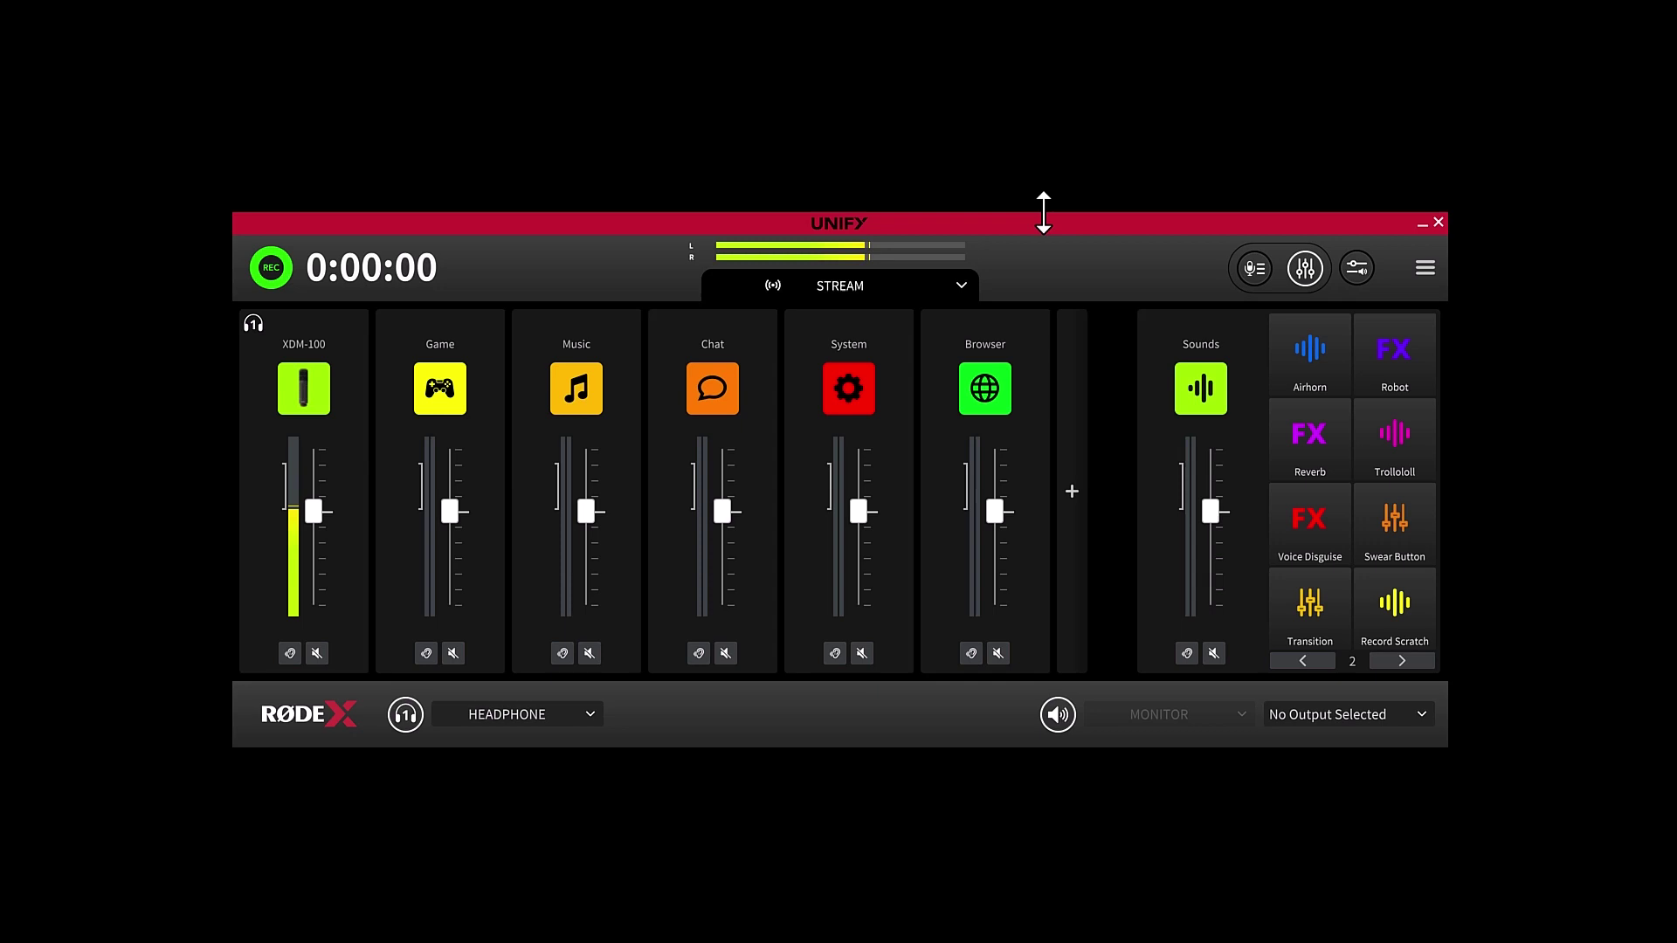
Look through the submix and source lists, then close them without changing anything
{"action": "left_click", "coordinate": [960, 285]}
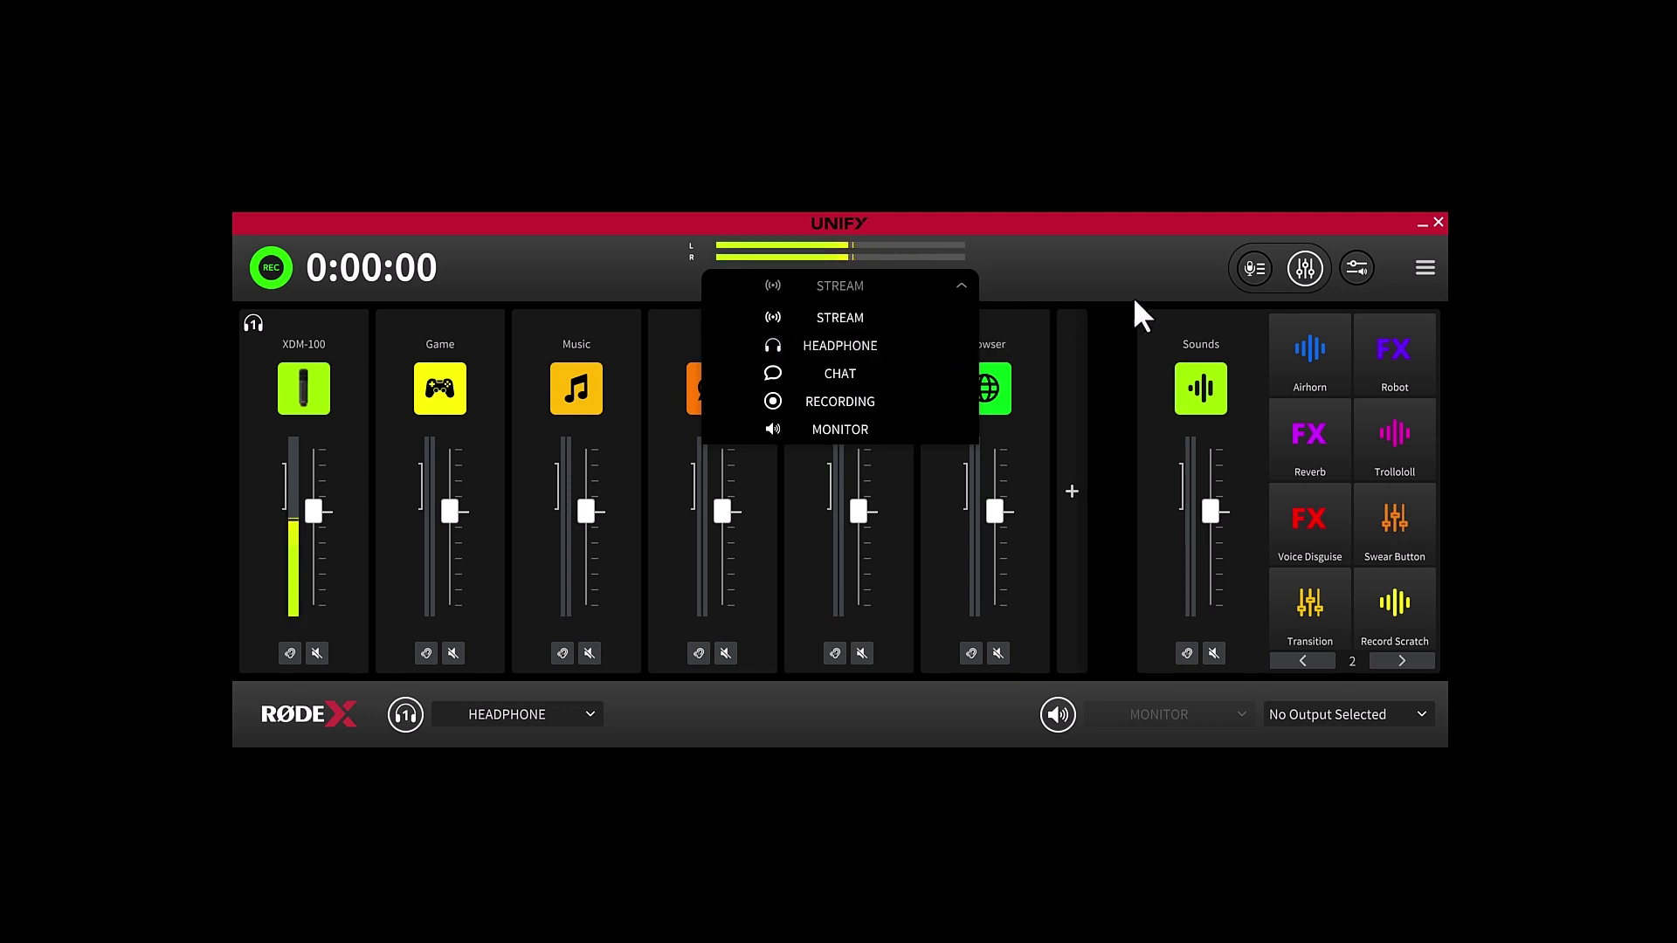
{"action": "left_click", "coordinate": [1023, 266]}
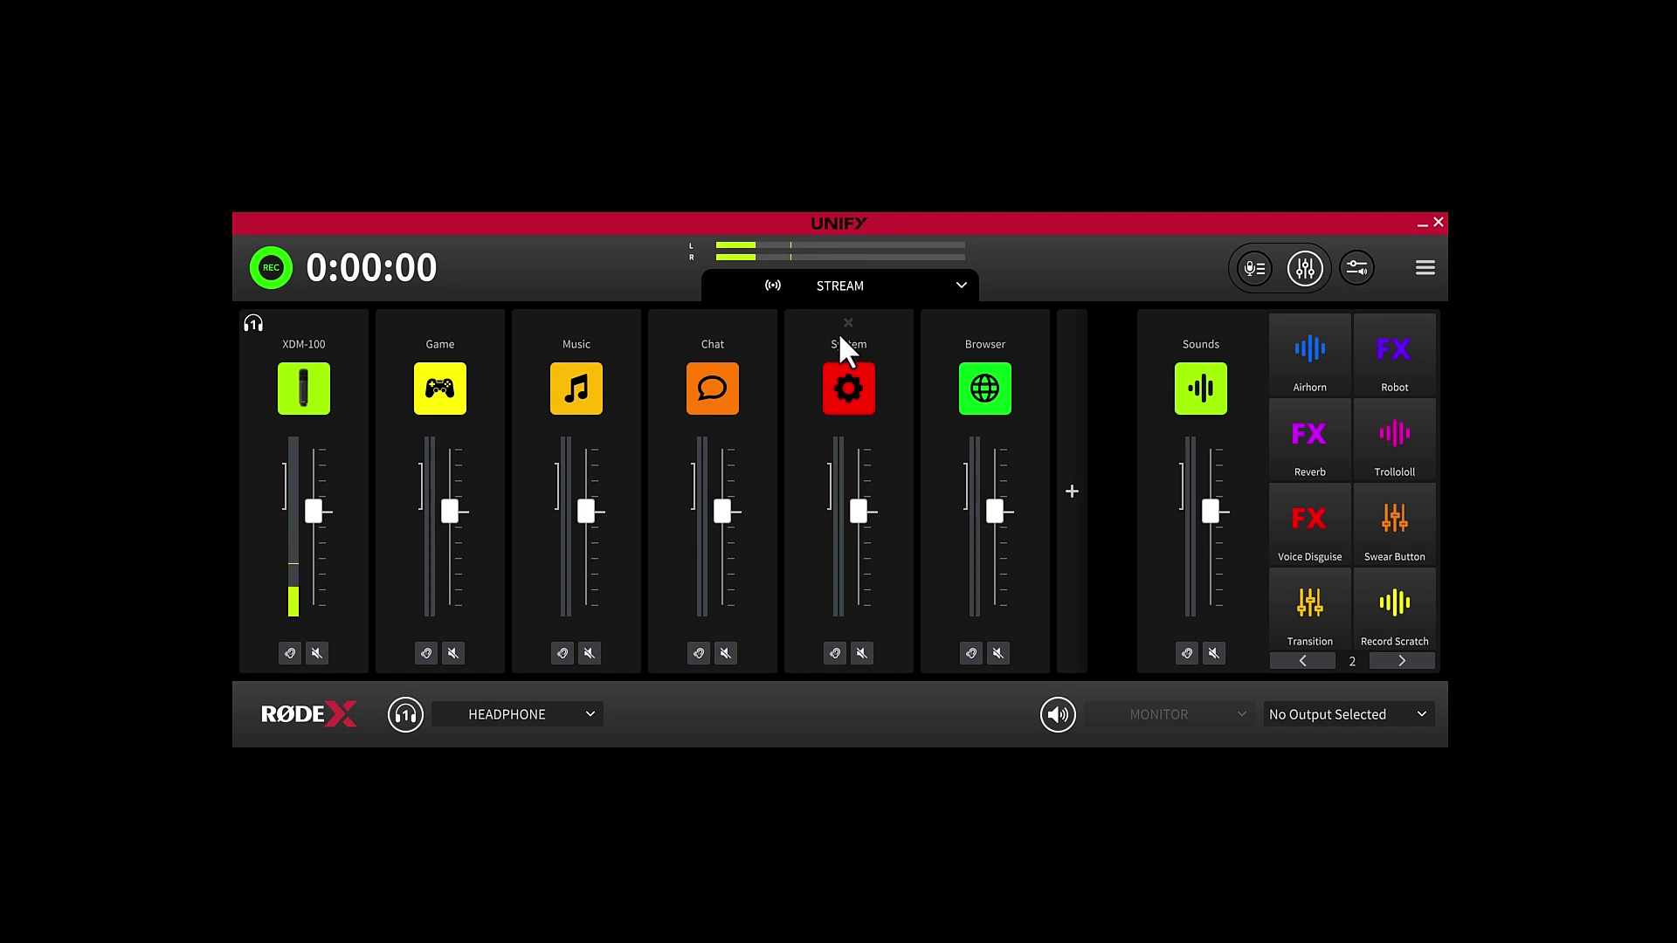
{"action": "left_click", "coordinate": [1073, 490]}
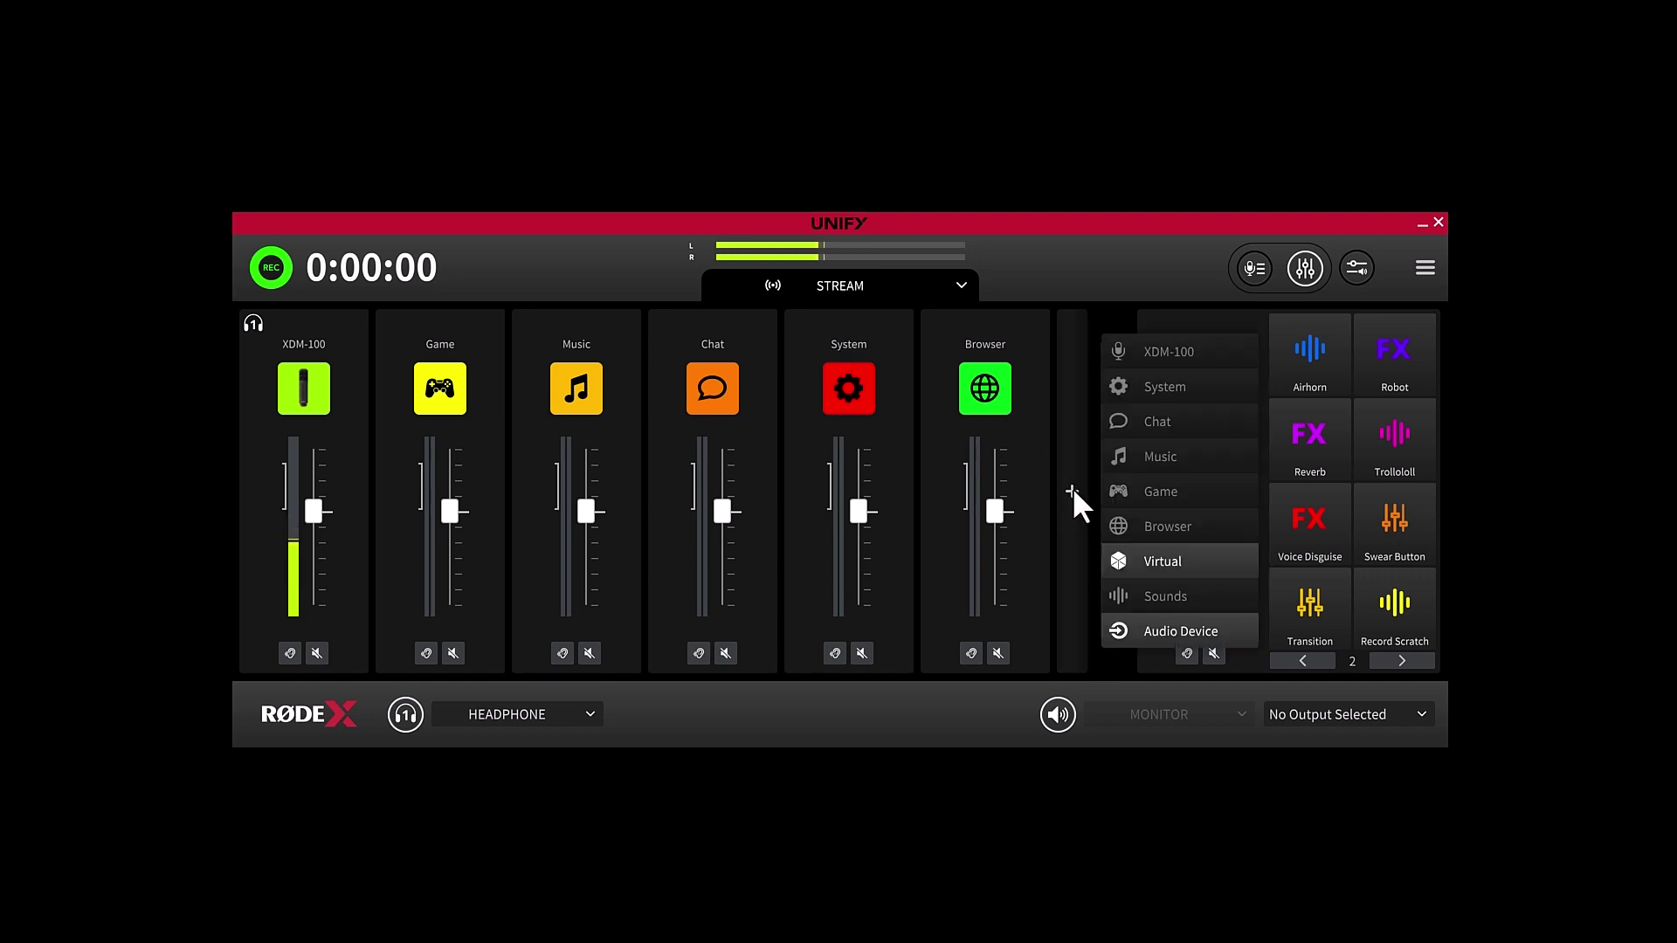
{"action": "left_click", "coordinate": [1166, 596]}
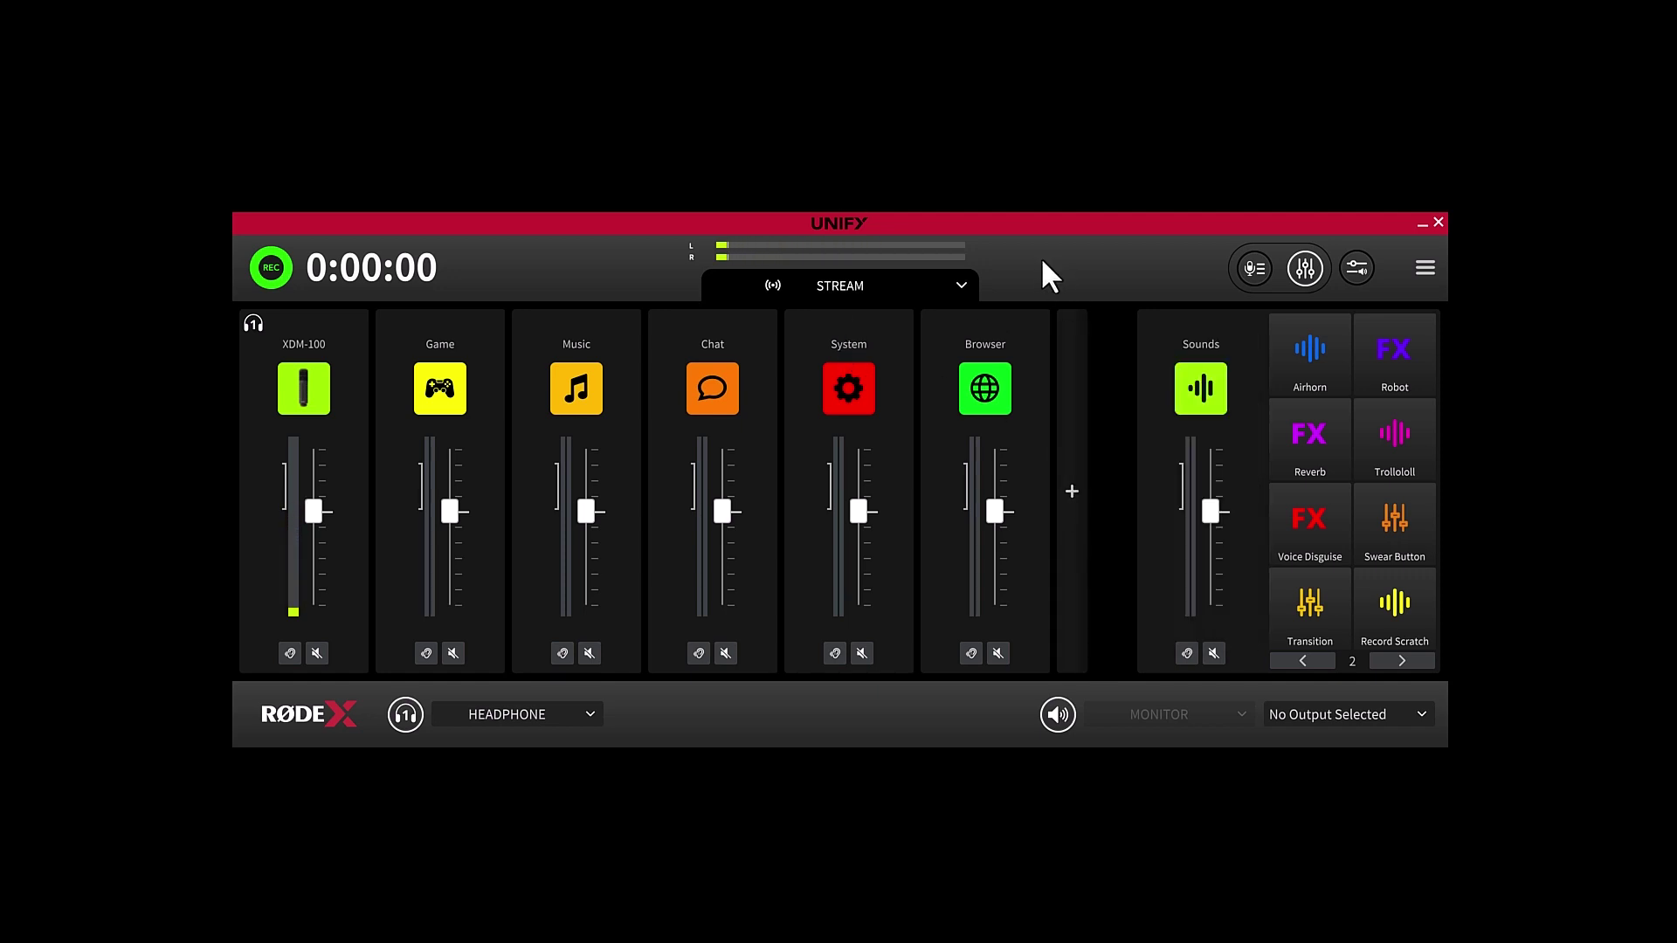
Switch to the Headphone mix and lower the XDM-100 microphone fader
{"action": "left_click", "coordinate": [939, 284]}
{"action": "left_click", "coordinate": [929, 339]}
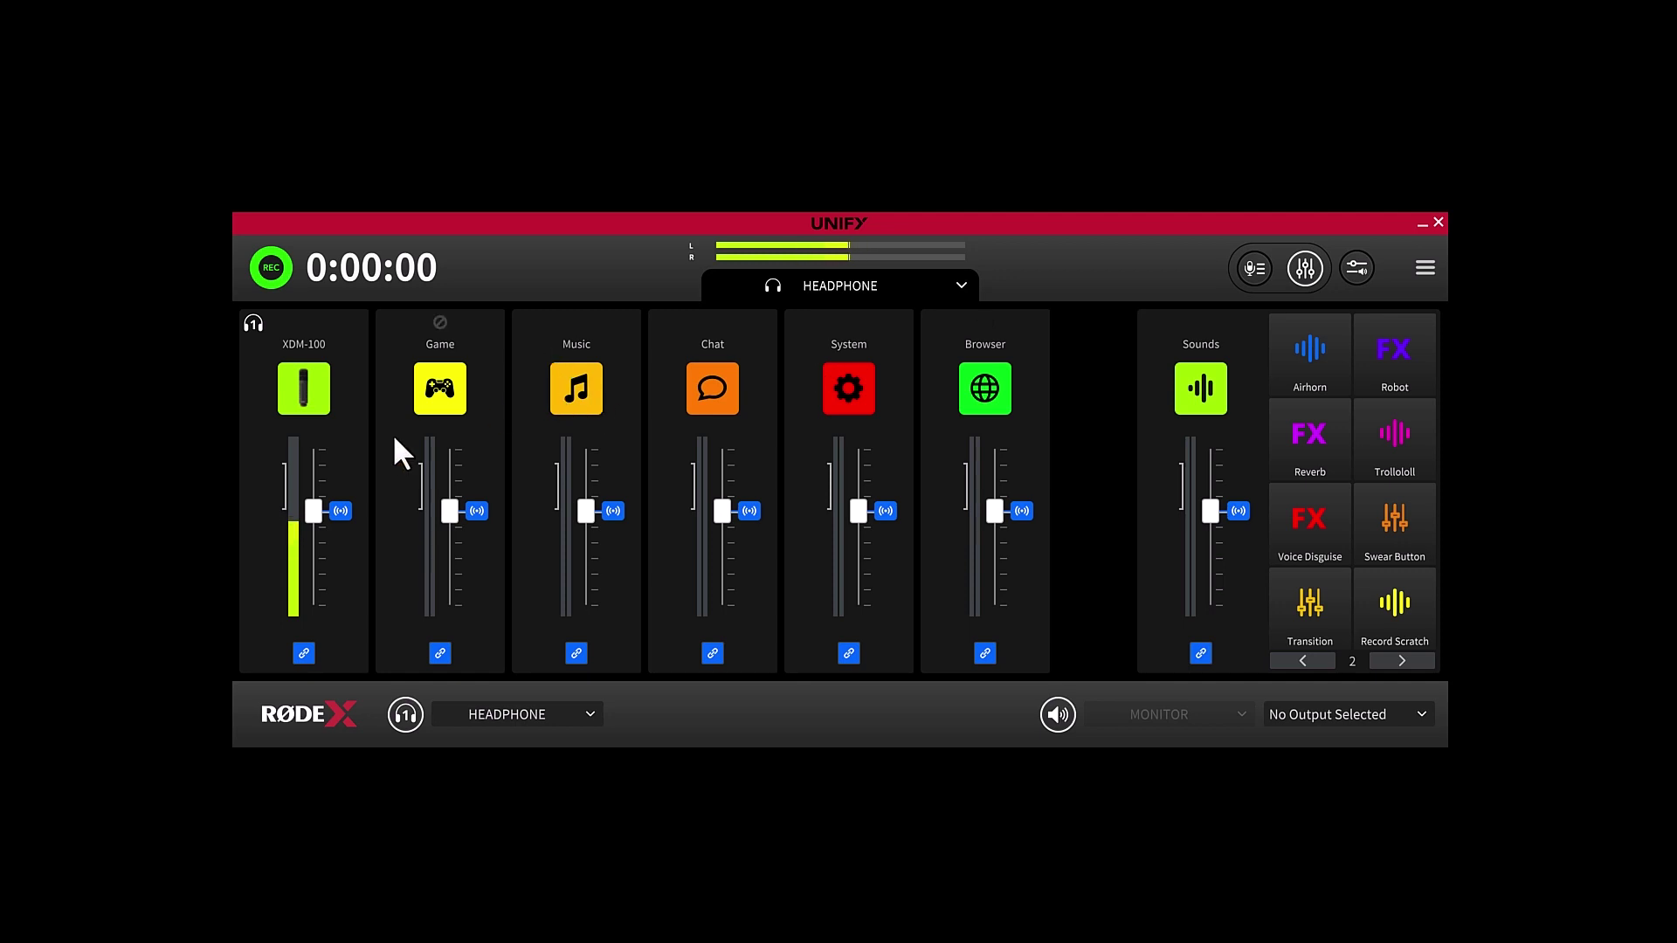
{"action": "left_click_drag", "start_coordinate": [316, 510], "coordinate": [308, 553]}
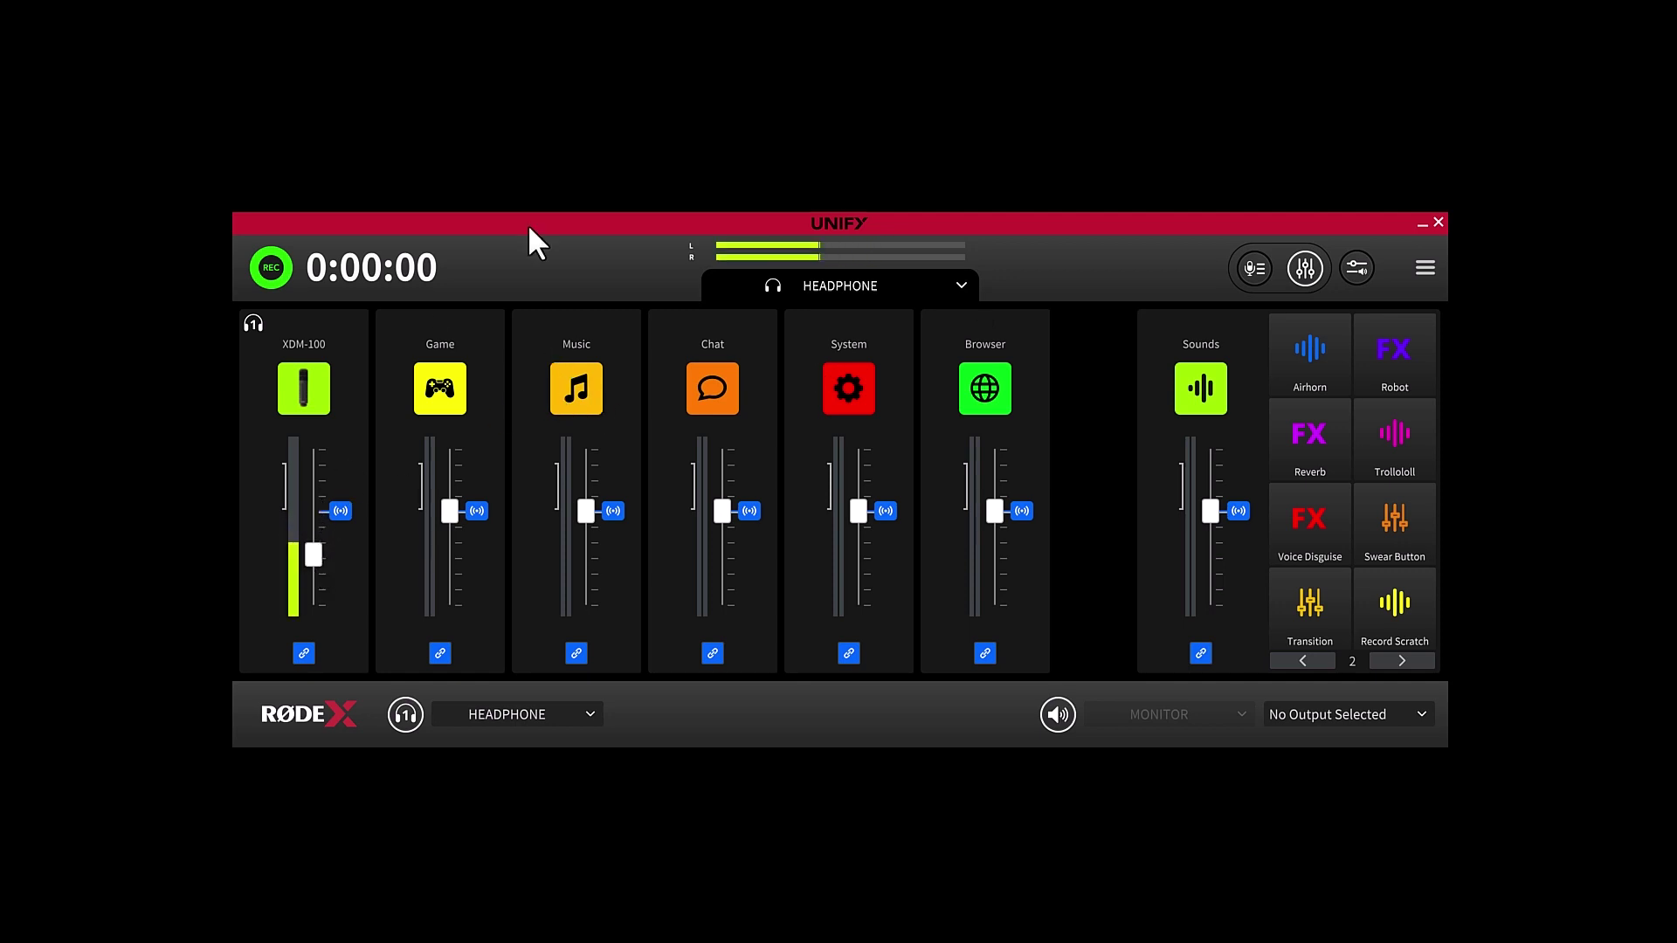
Switch to the Chat mix and turn on the Music channel in it
{"action": "left_click", "coordinate": [838, 278]}
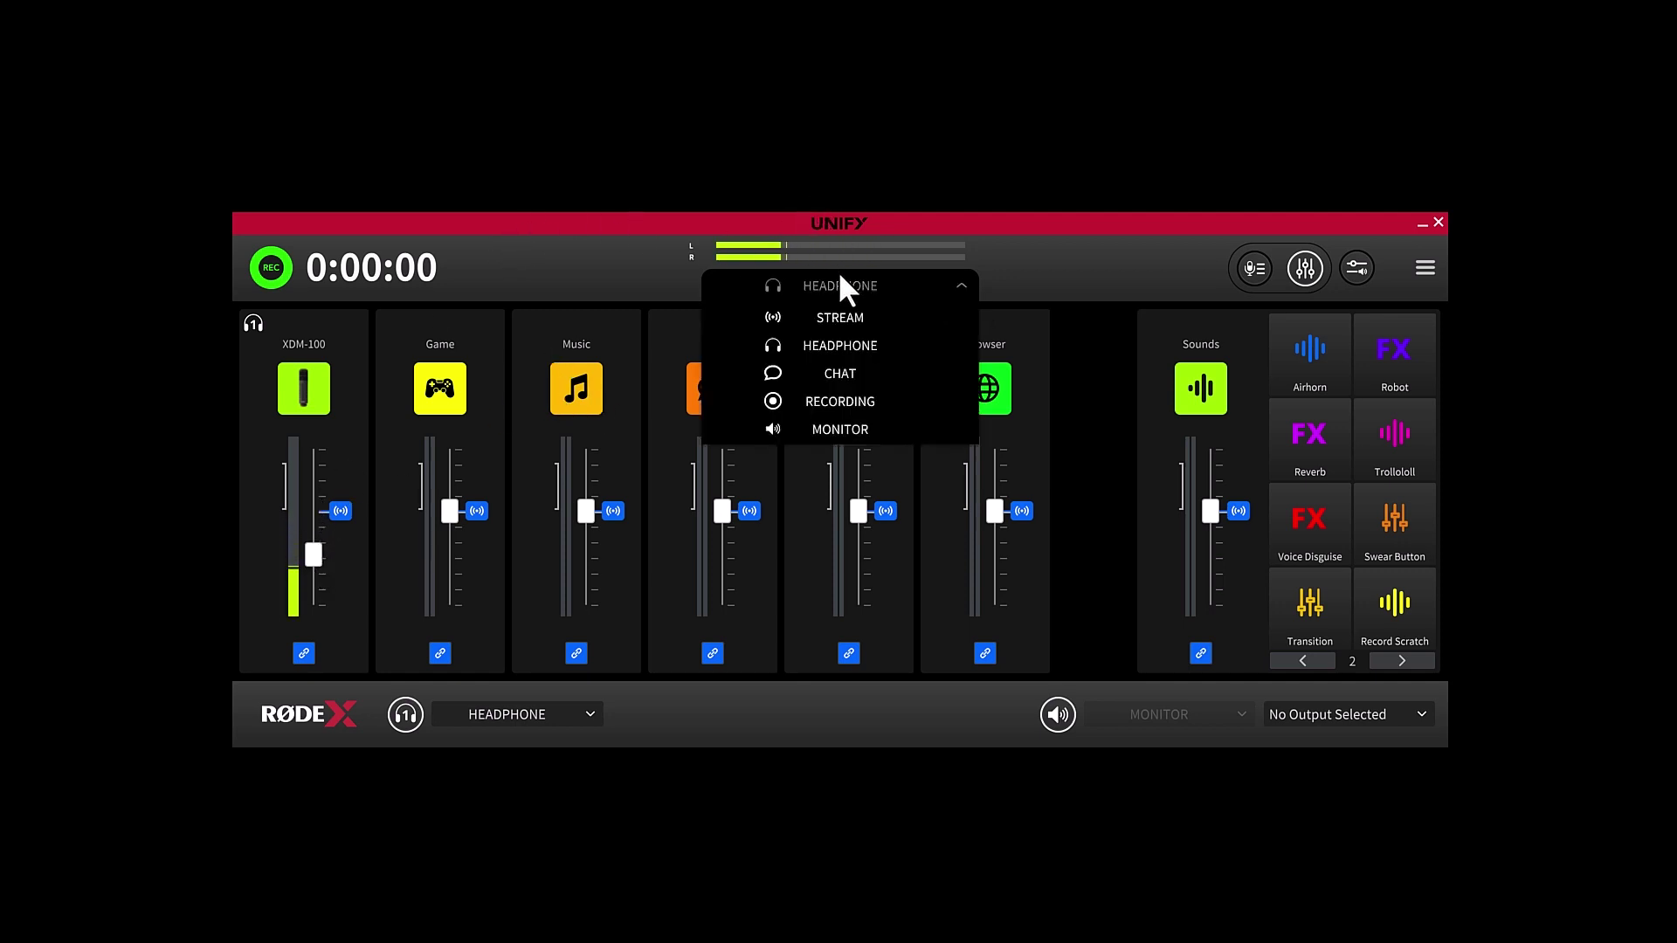
{"action": "left_click", "coordinate": [854, 370]}
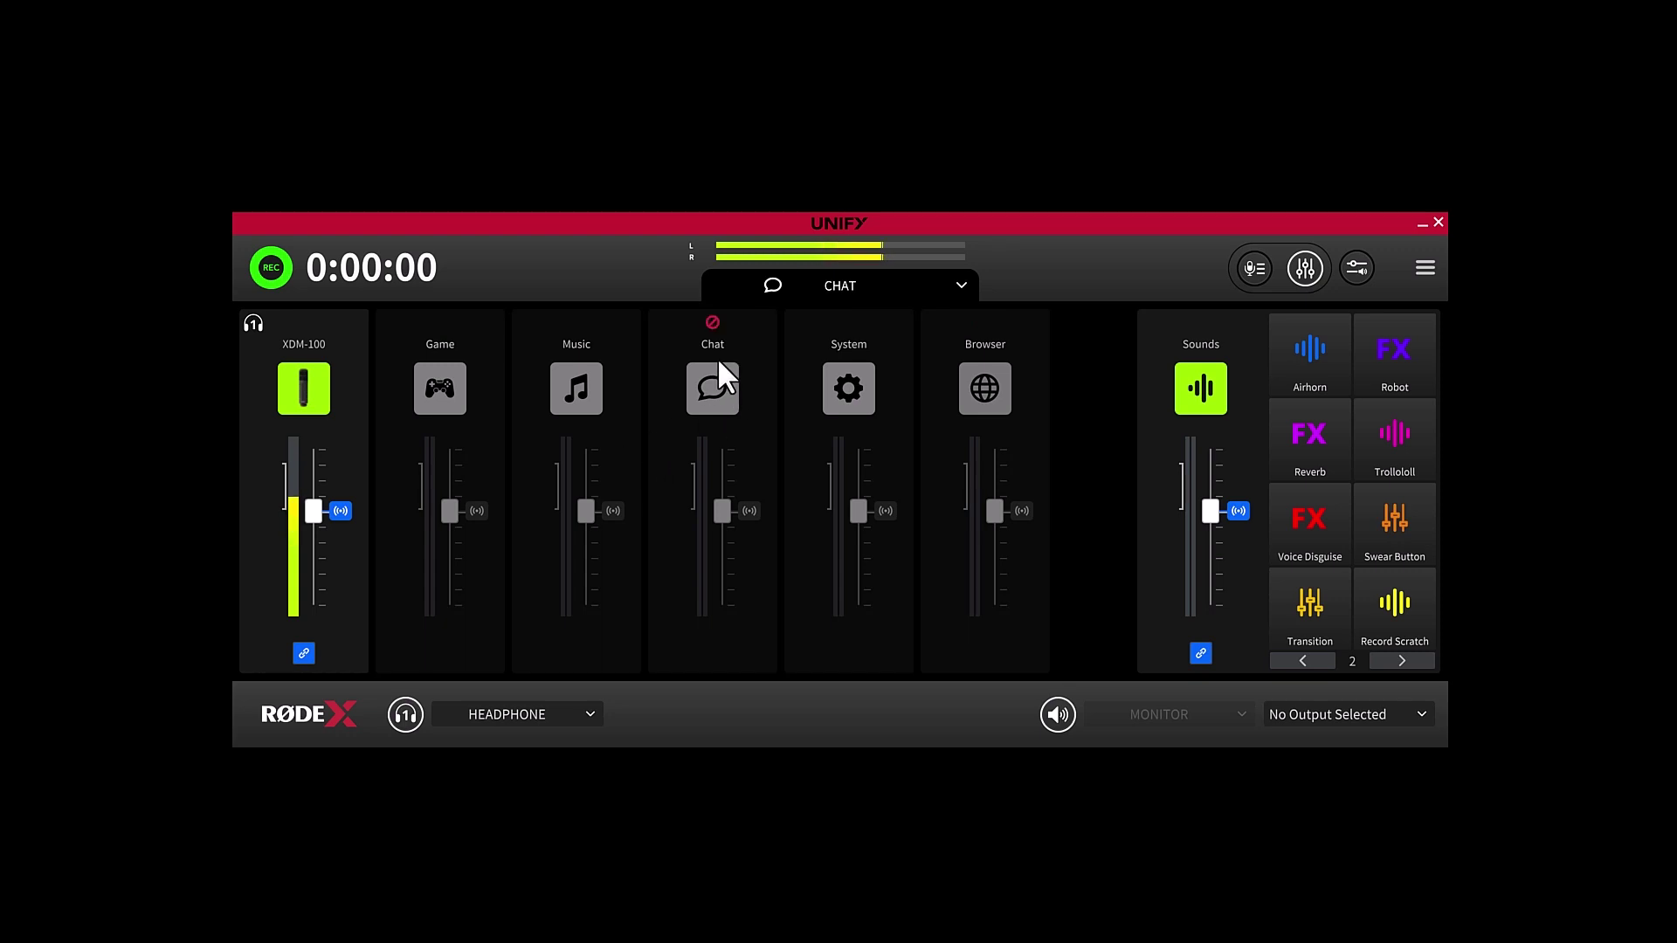
{"action": "left_click", "coordinate": [577, 322]}
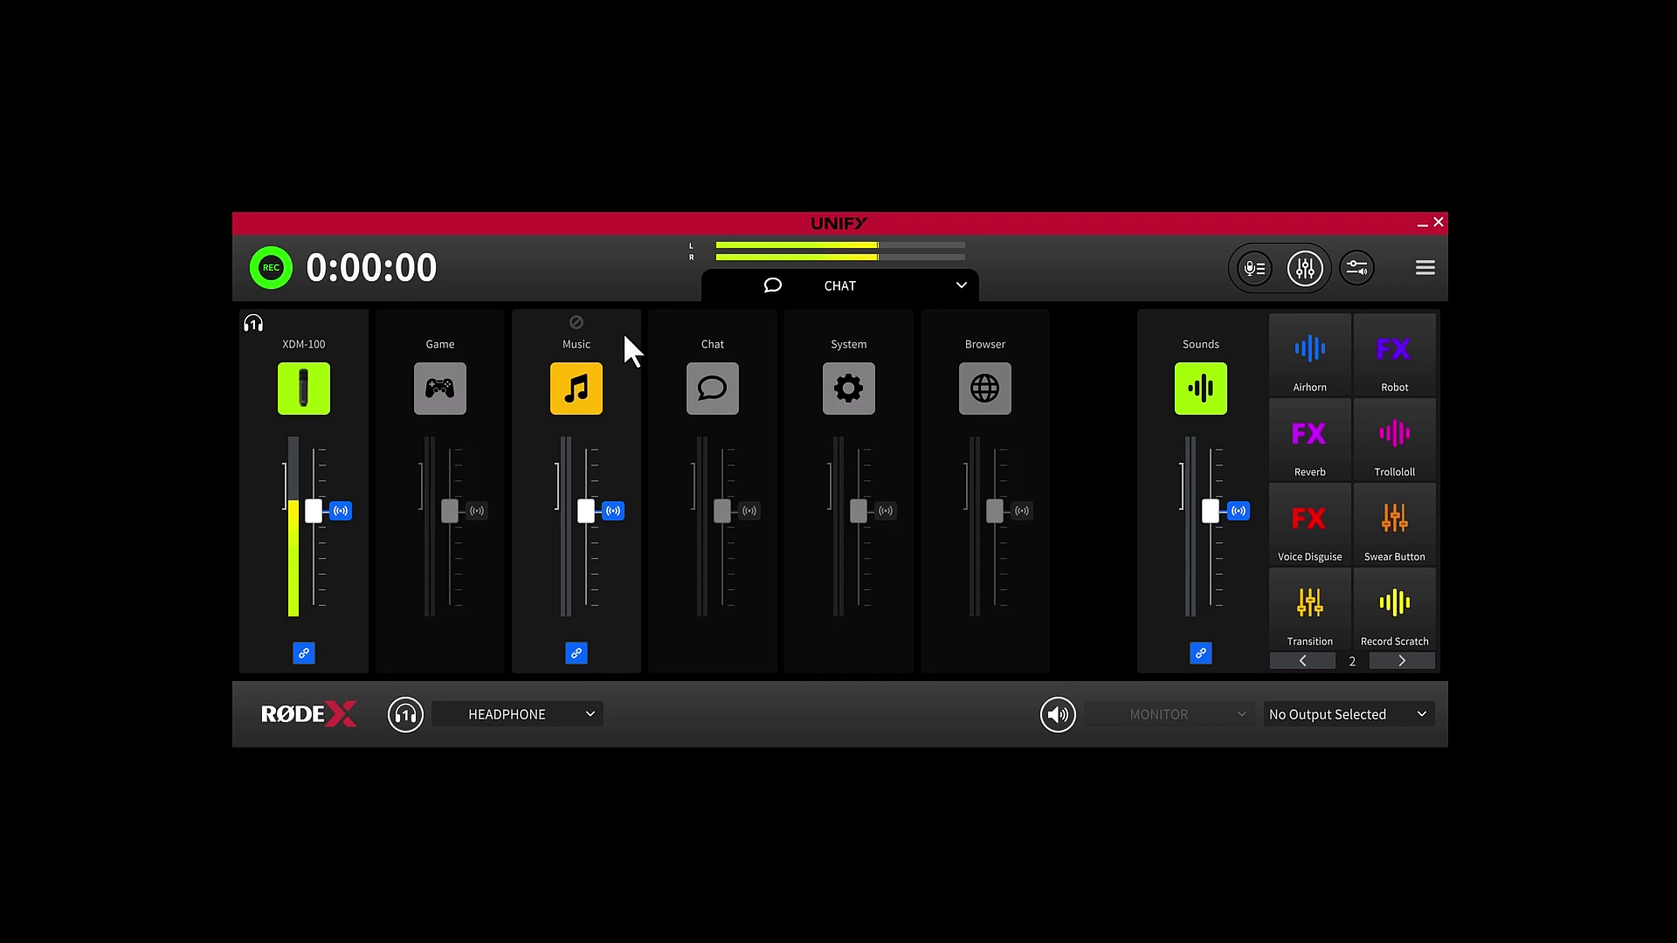
Switch to the Recording mix and lower the Chat fader
{"action": "left_click", "coordinate": [815, 286]}
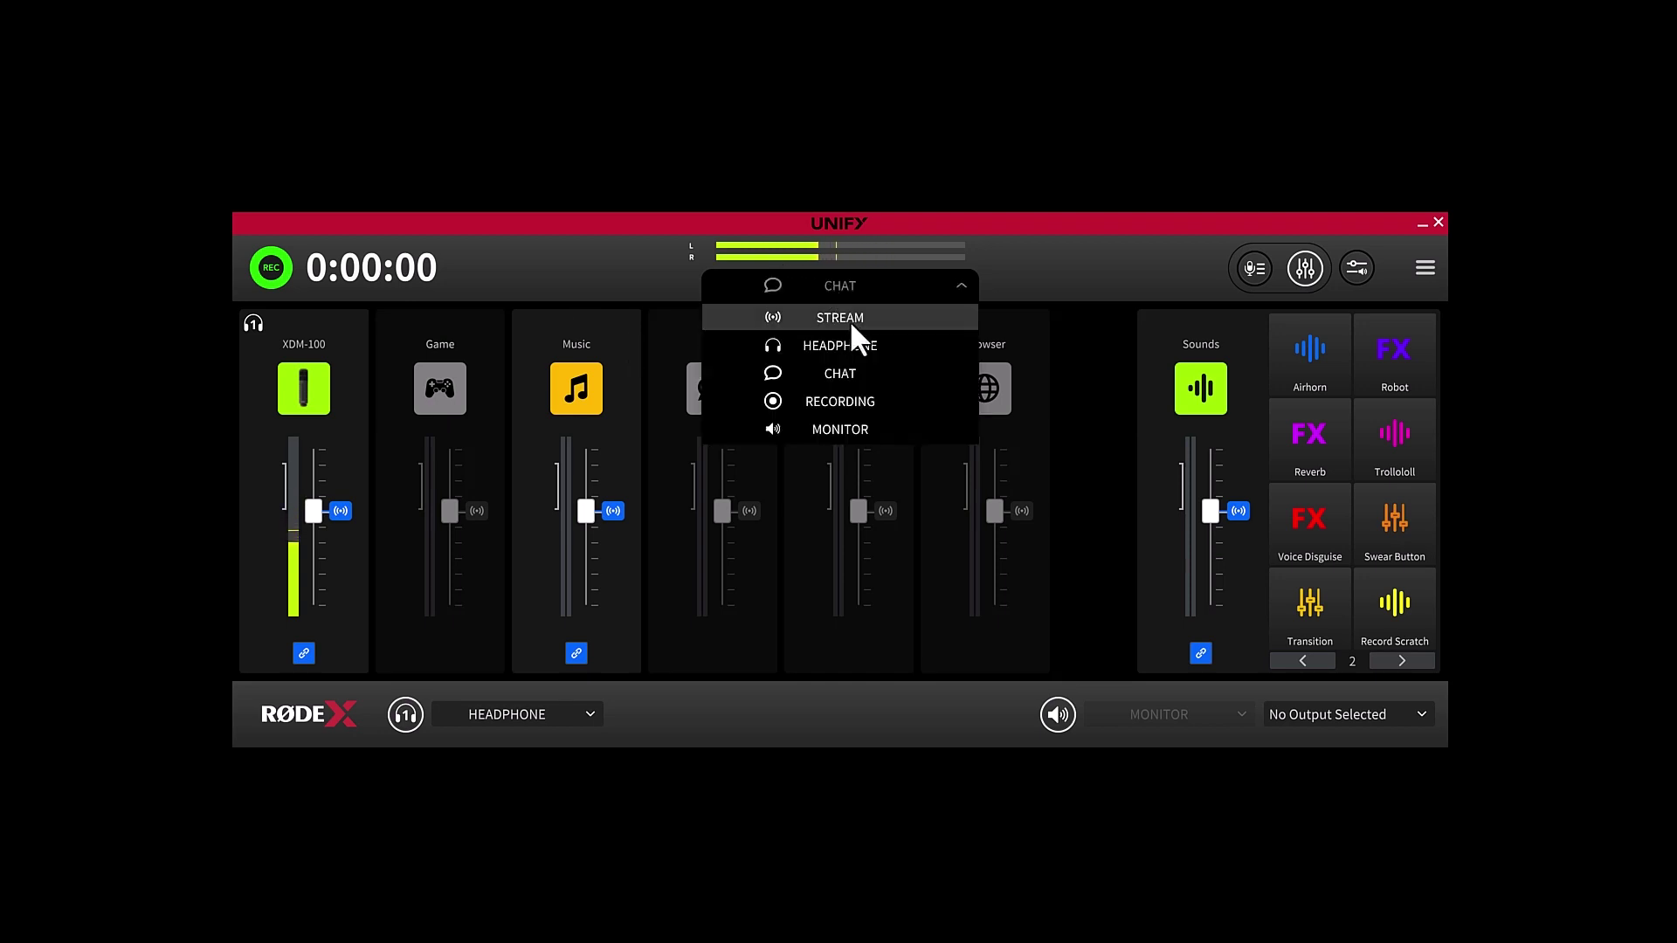
{"action": "left_click", "coordinate": [855, 399]}
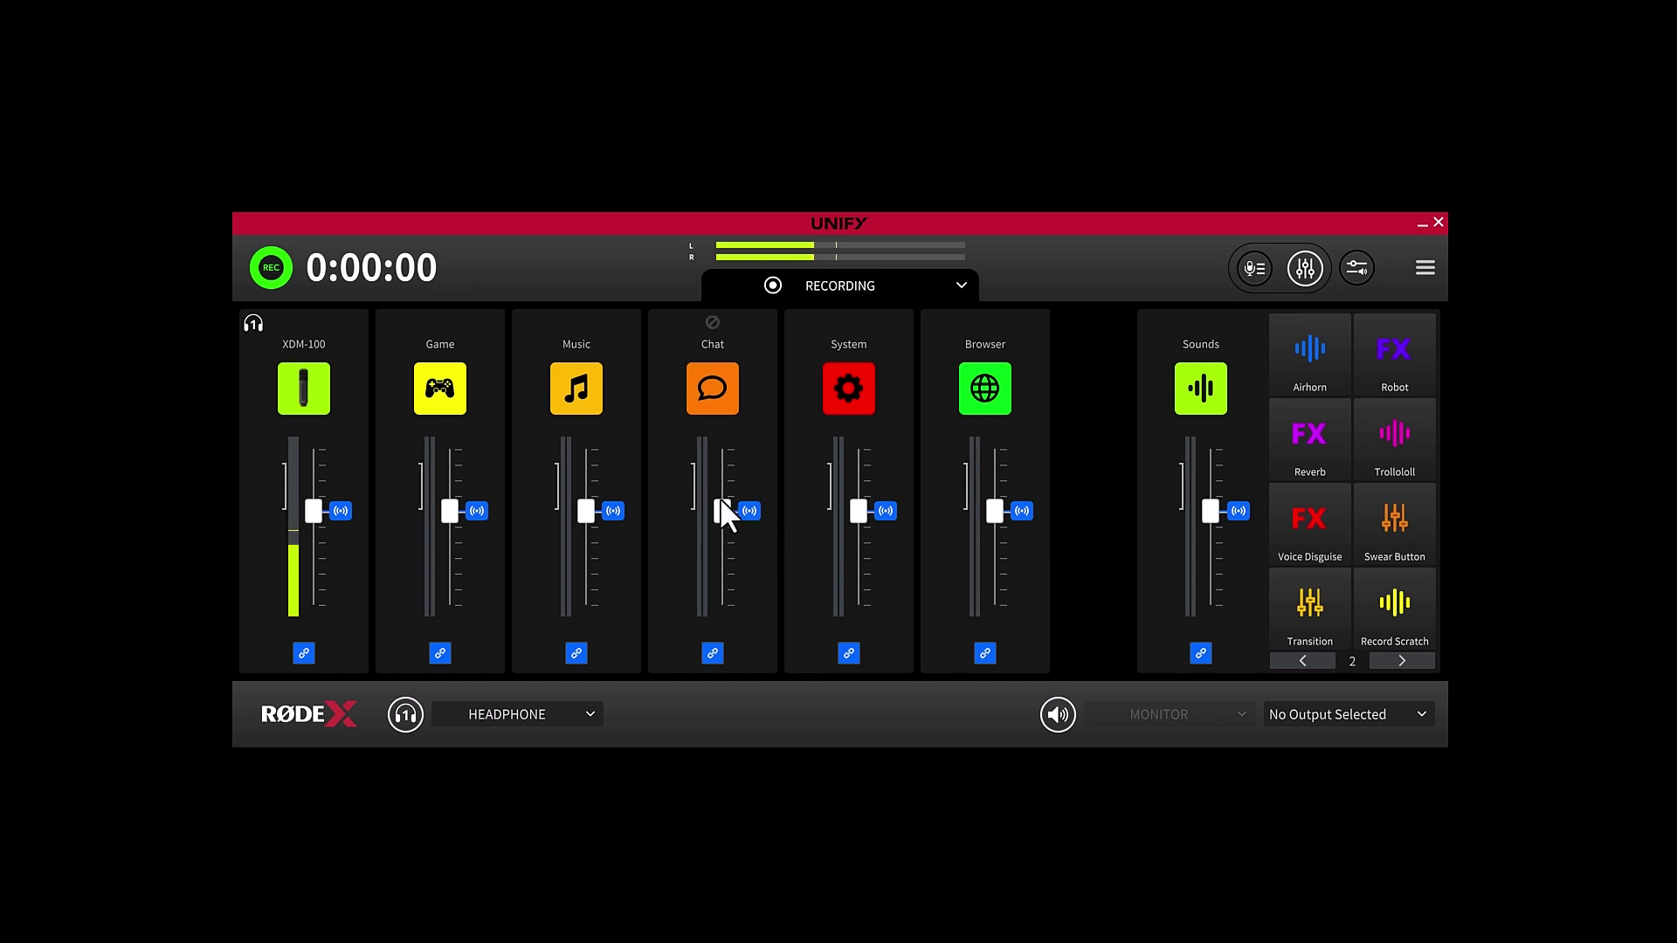
{"action": "left_click_drag", "start_coordinate": [721, 511], "coordinate": [712, 531]}
Remove Browser, System, Chat, XDM-100 and Music from the Recording mix
{"action": "left_click", "coordinate": [982, 323]}
{"action": "left_click", "coordinate": [851, 321]}
{"action": "left_click", "coordinate": [713, 322]}
{"action": "left_click", "coordinate": [304, 323]}
{"action": "left_click", "coordinate": [576, 322]}
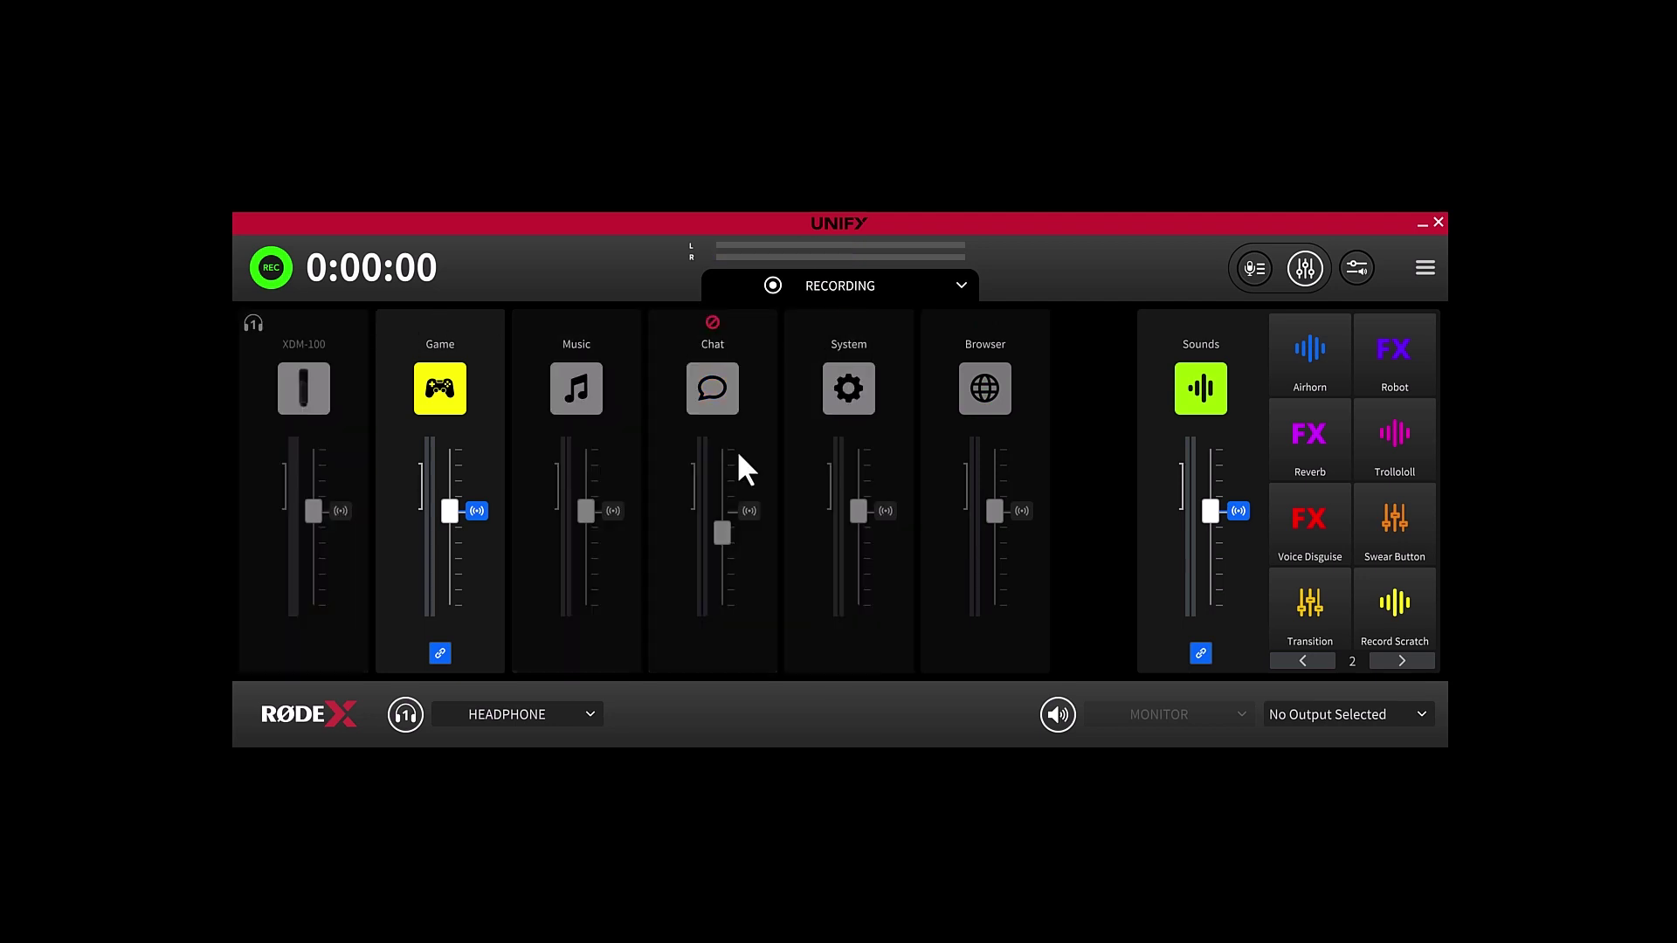
In the Monitor mix, lower Chat, then relink it to snap back to its linked level
{"action": "left_click", "coordinate": [866, 286]}
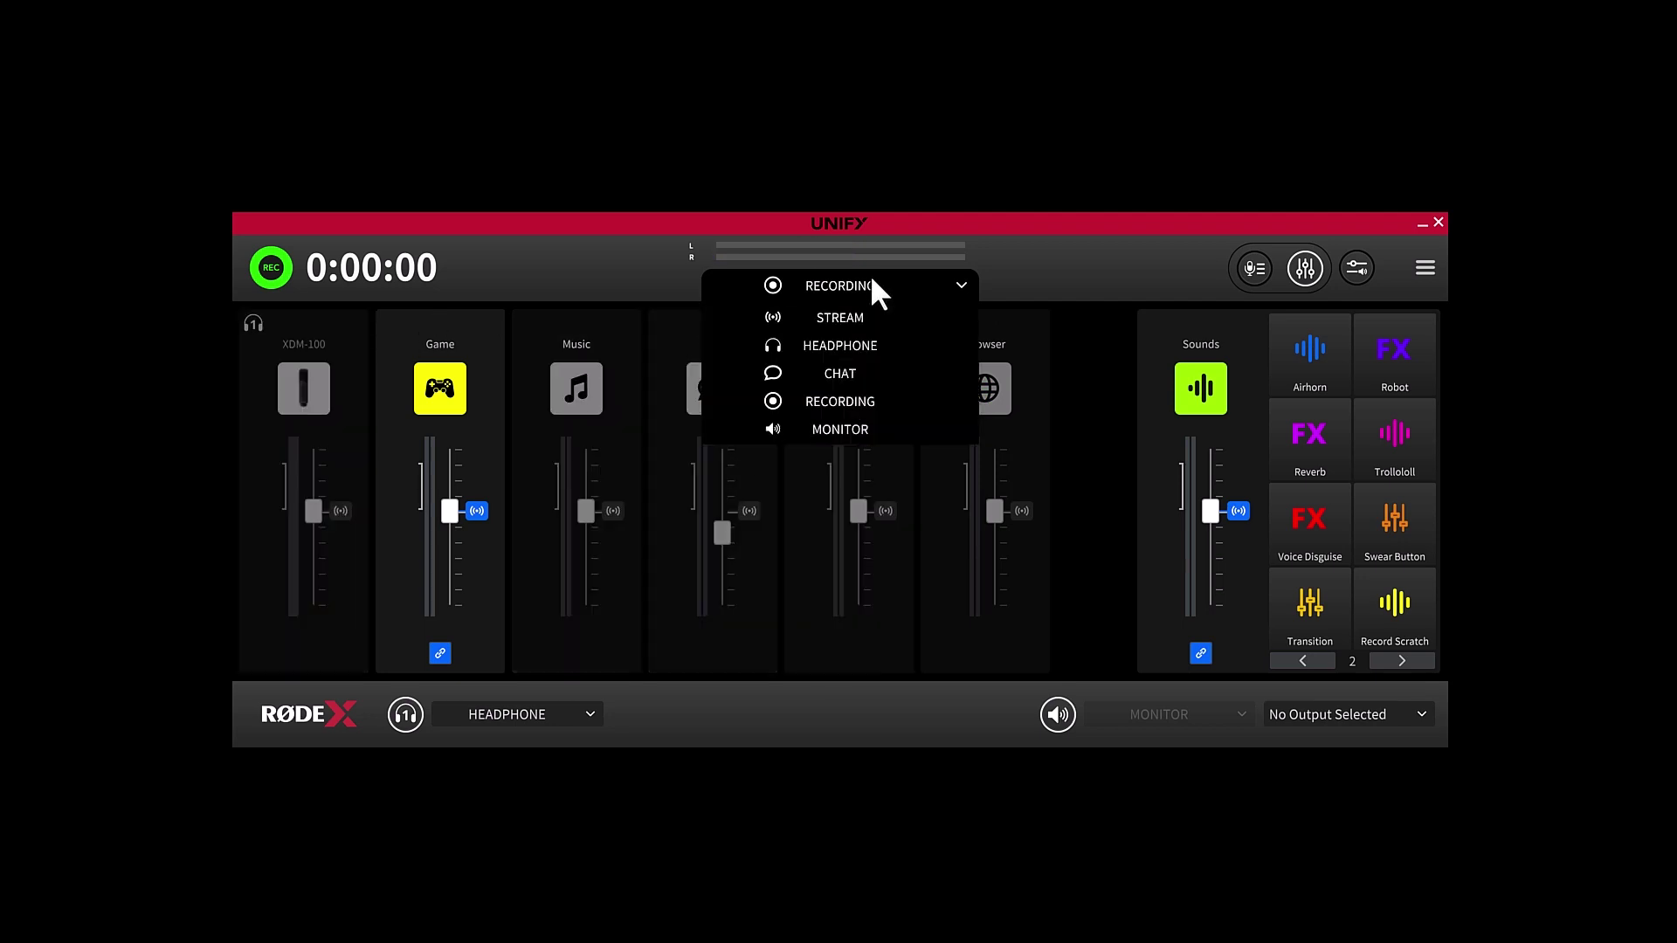
{"action": "left_click", "coordinate": [854, 429]}
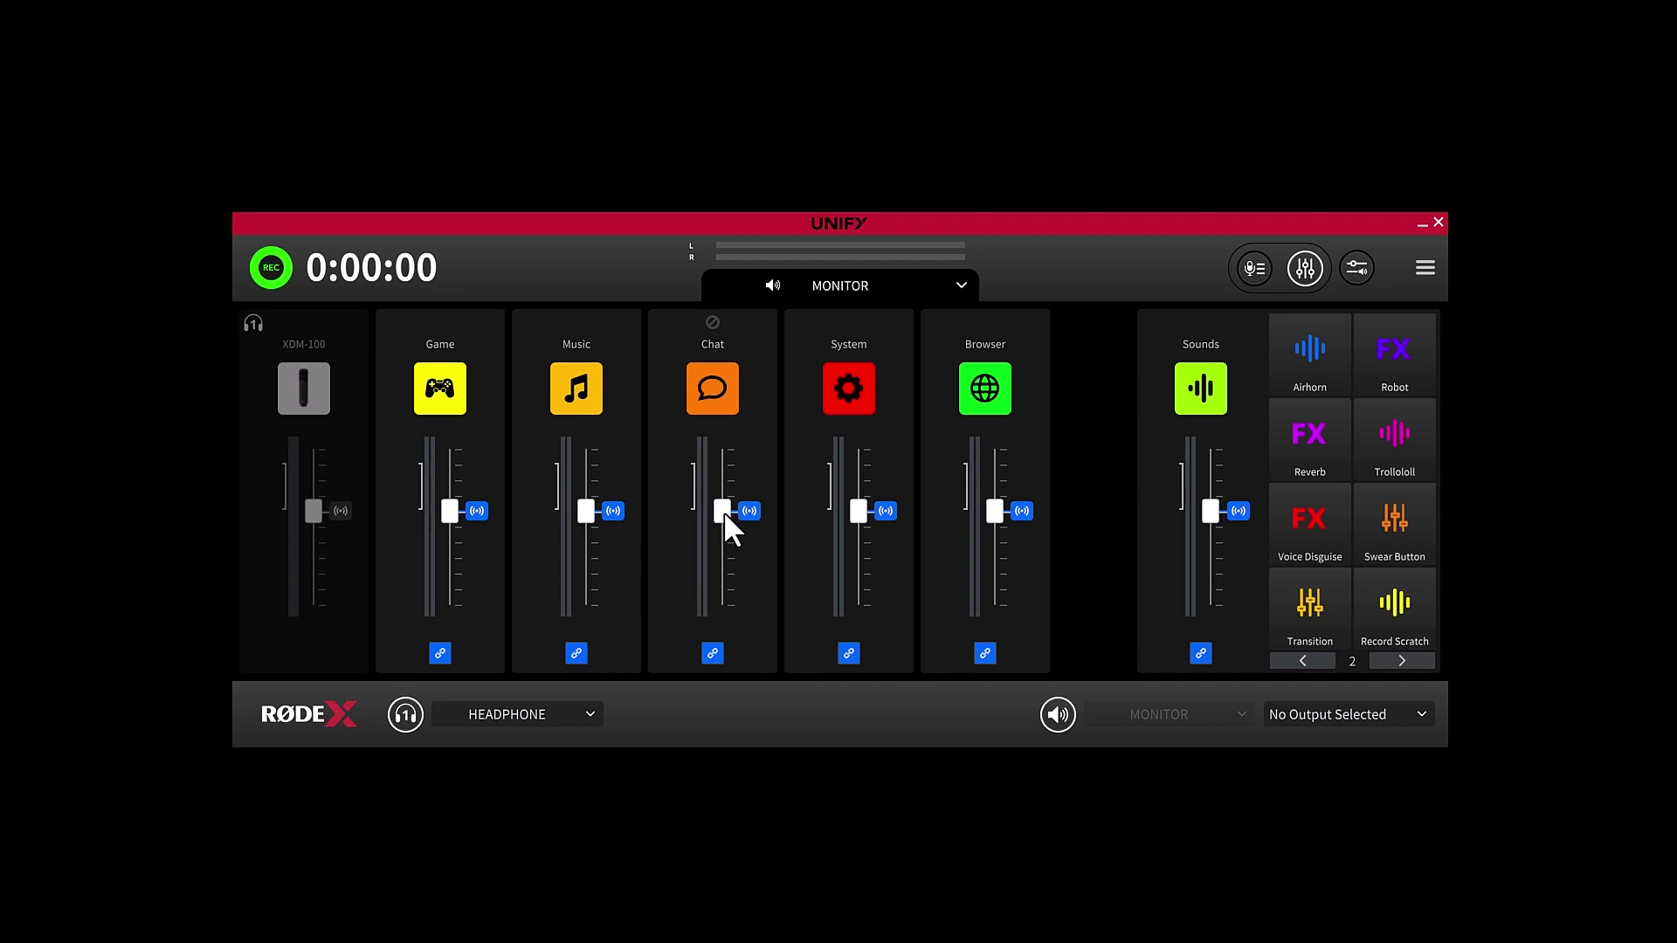
{"action": "left_click_drag", "start_coordinate": [723, 511], "coordinate": [723, 564]}
{"action": "left_click", "coordinate": [748, 510]}
Lower the Music, Chat and System faders in the Stream mix
{"action": "left_click", "coordinate": [831, 286]}
{"action": "left_click", "coordinate": [844, 312]}
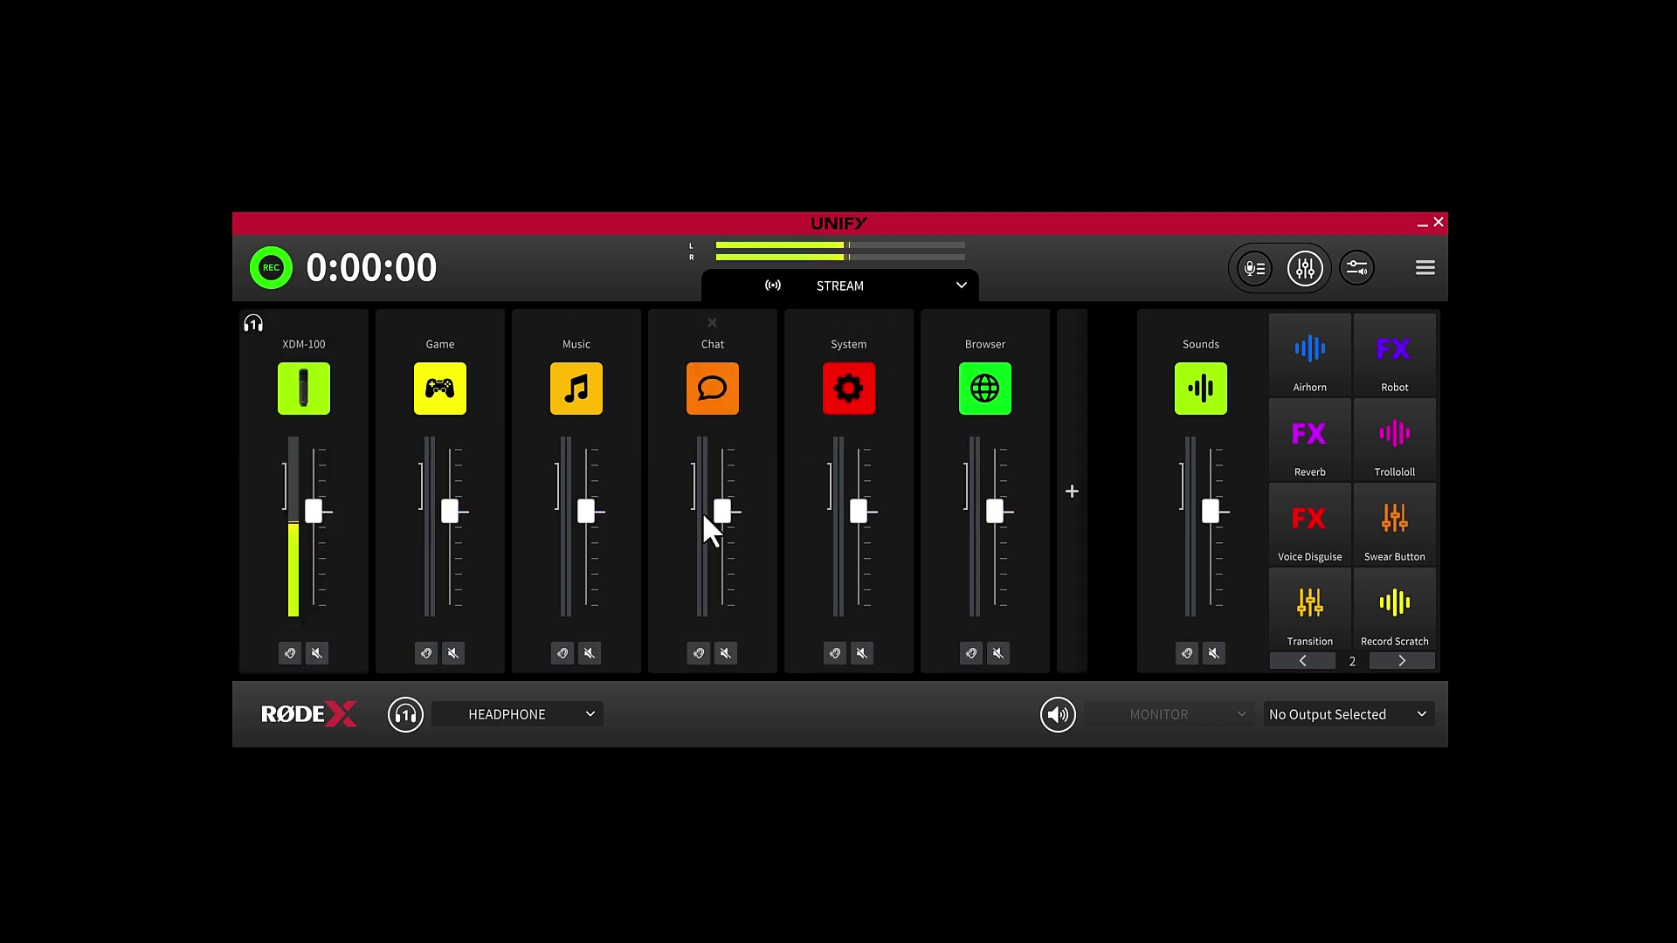
{"action": "left_click_drag", "start_coordinate": [582, 511], "coordinate": [599, 552]}
{"action": "left_click_drag", "start_coordinate": [724, 511], "coordinate": [722, 561]}
{"action": "left_click_drag", "start_coordinate": [859, 511], "coordinate": [858, 538]}
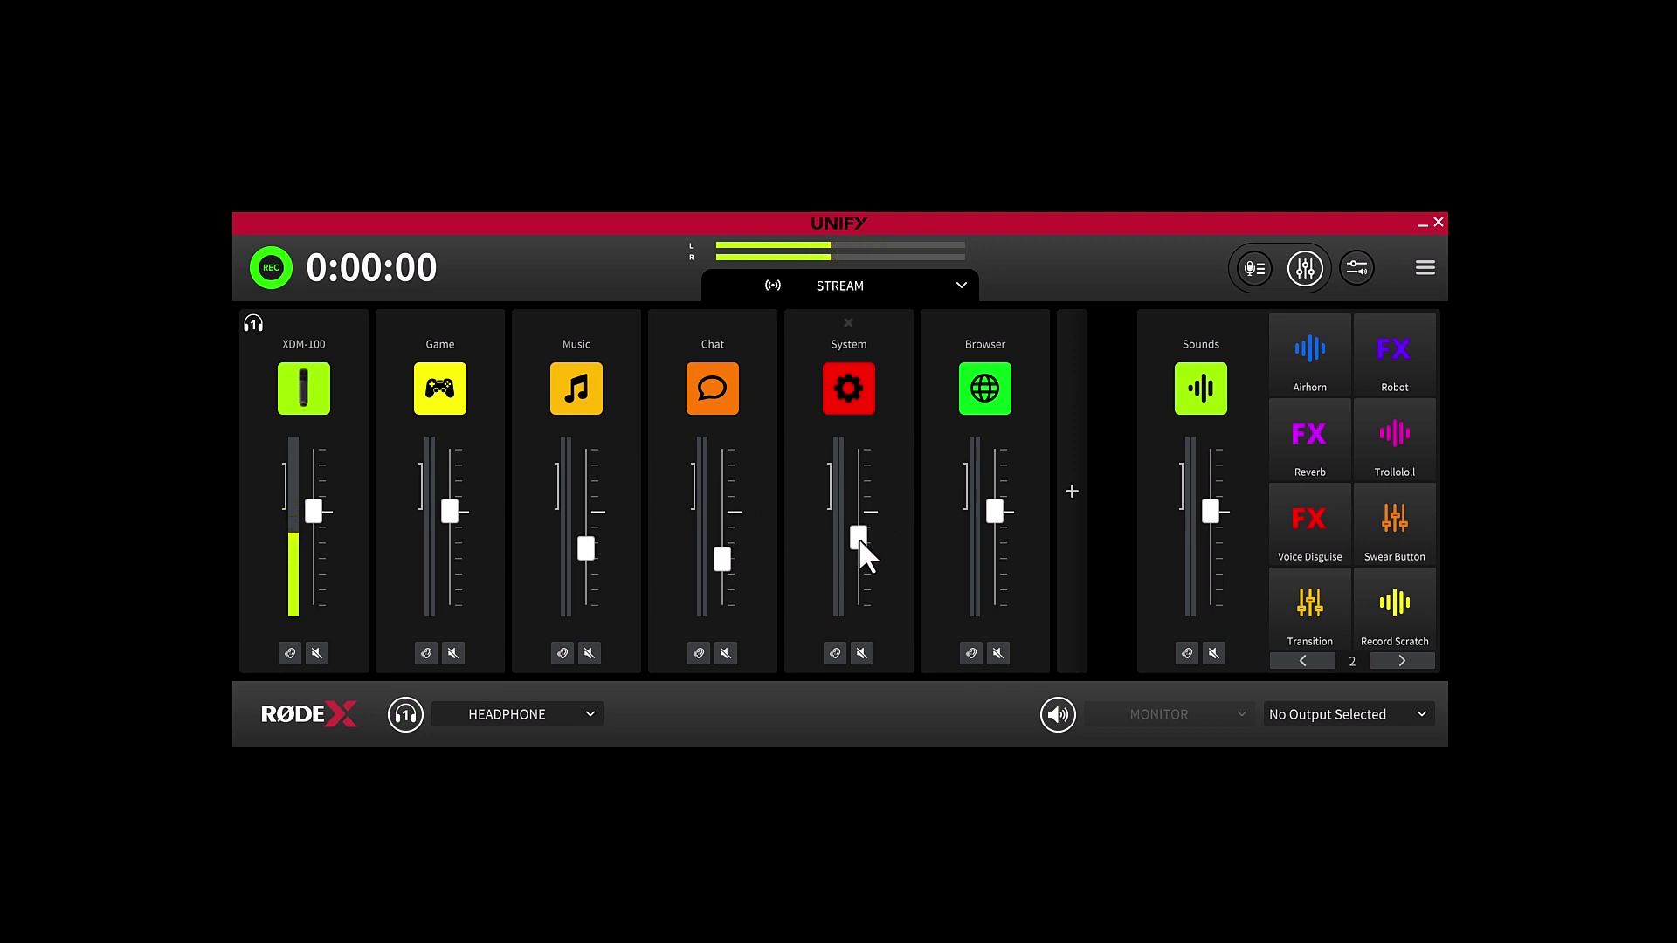
In the Headphone mix, raise Chat above its linked level
{"action": "left_click", "coordinate": [883, 287]}
{"action": "left_click", "coordinate": [864, 341]}
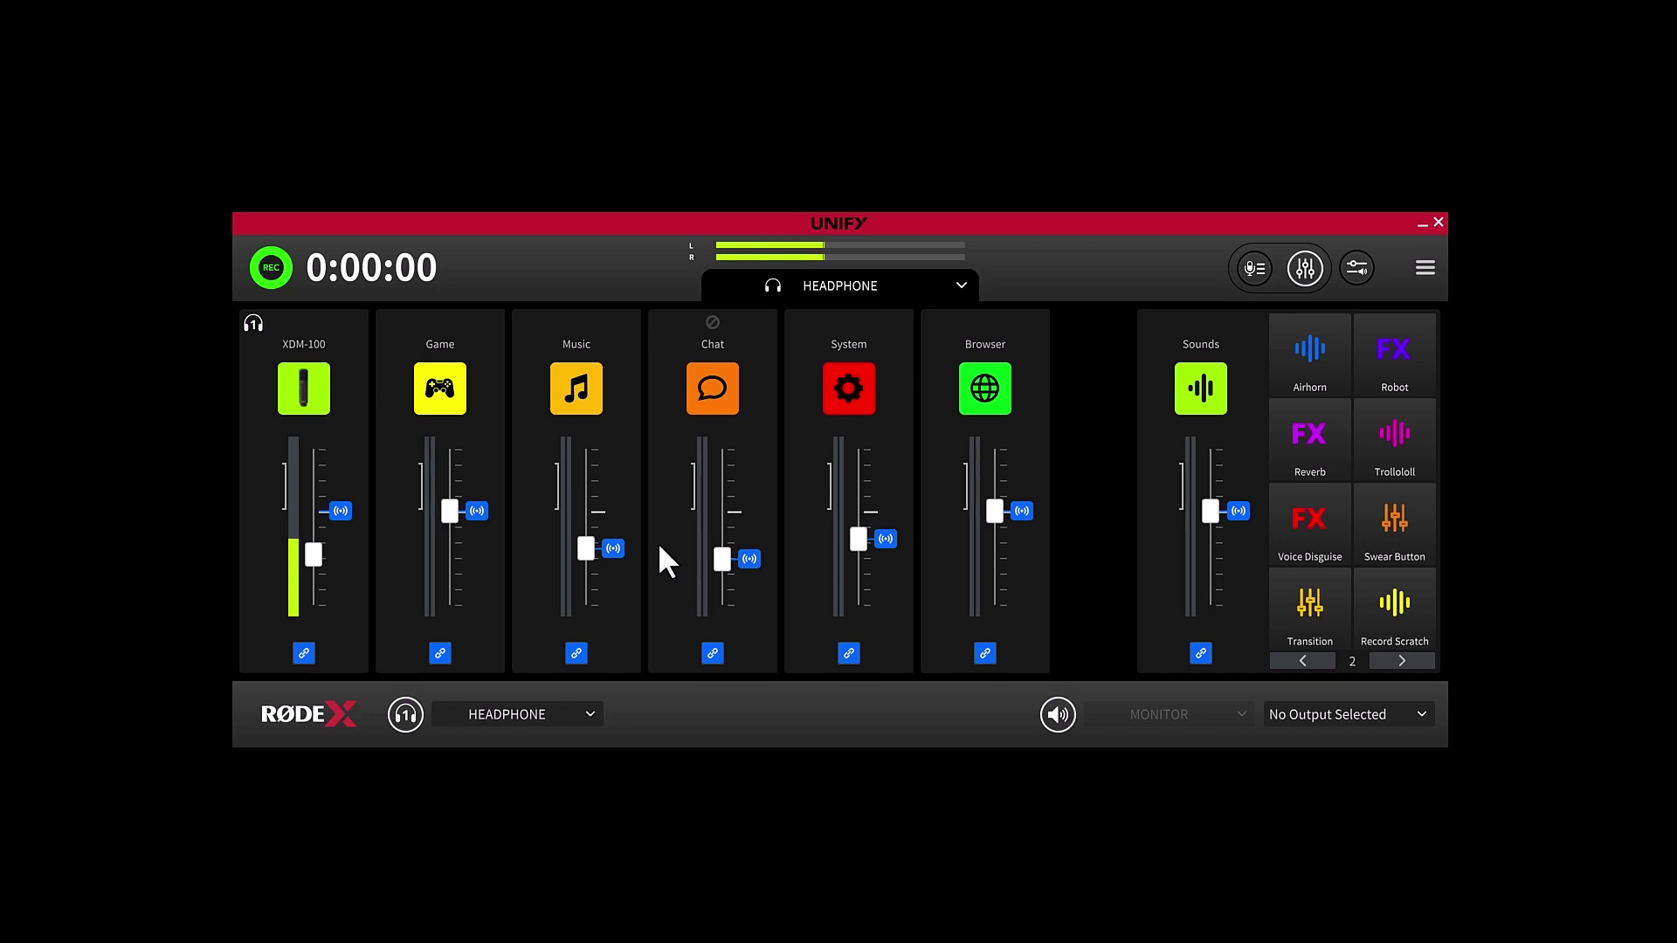
{"action": "scroll", "coordinate": [721, 532], "scroll_direction": "up", "scroll_amount": 3}
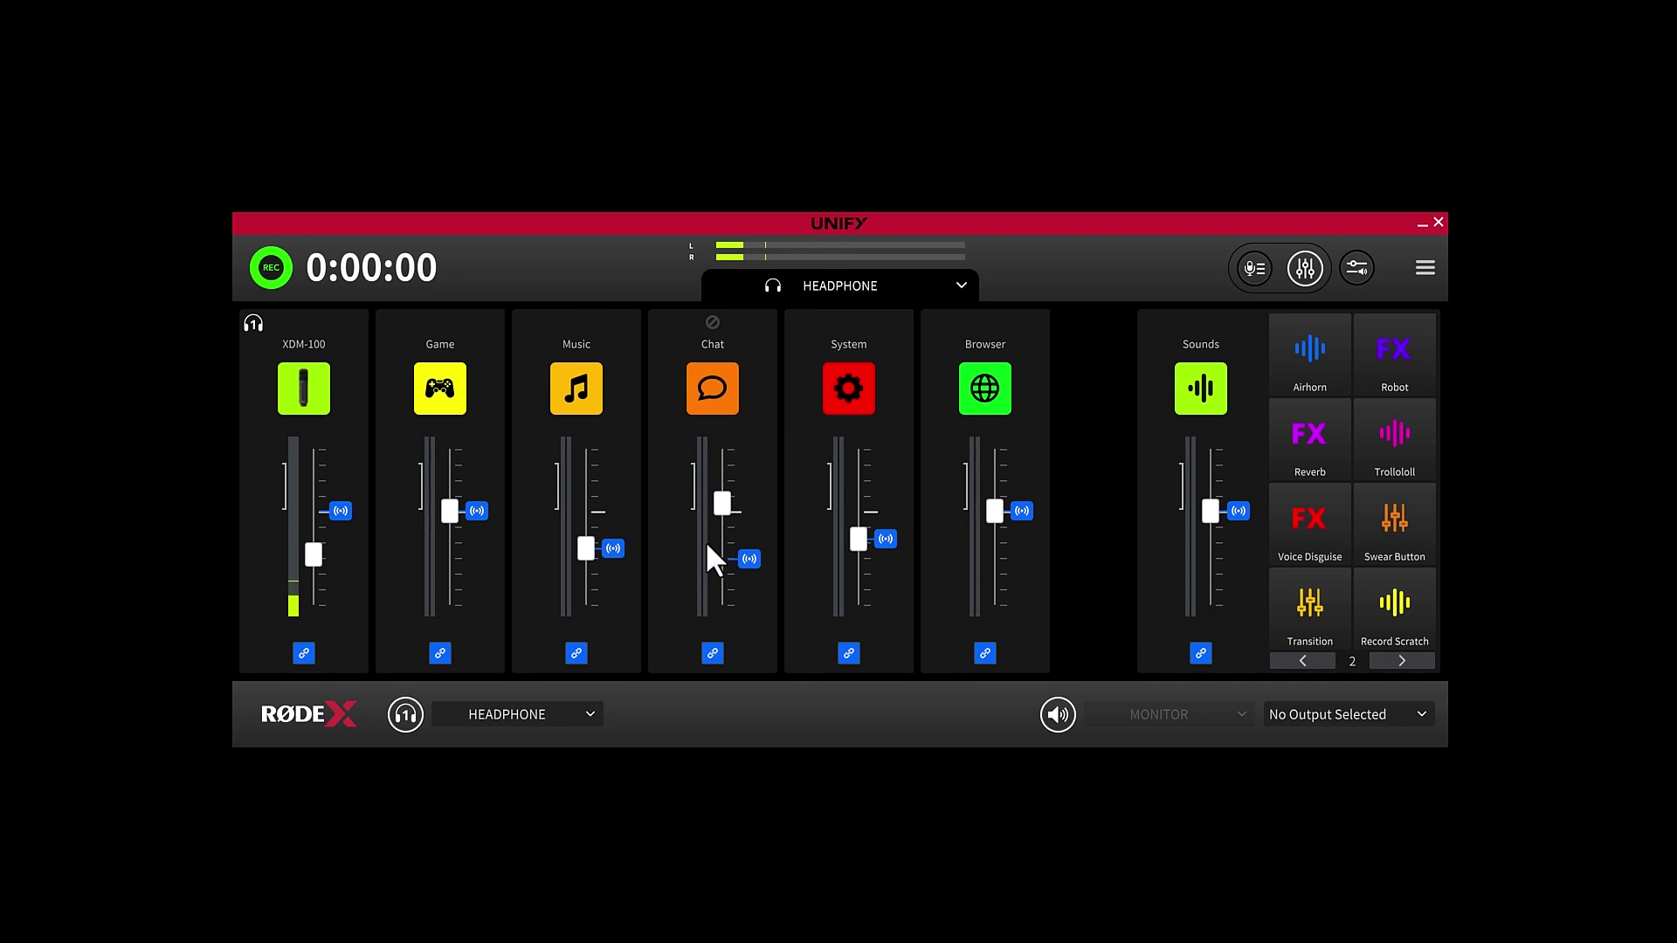
Raise Chat in the Stream mix, then confirm the linked Headphone Chat fader rose too
{"action": "left_click", "coordinate": [897, 293]}
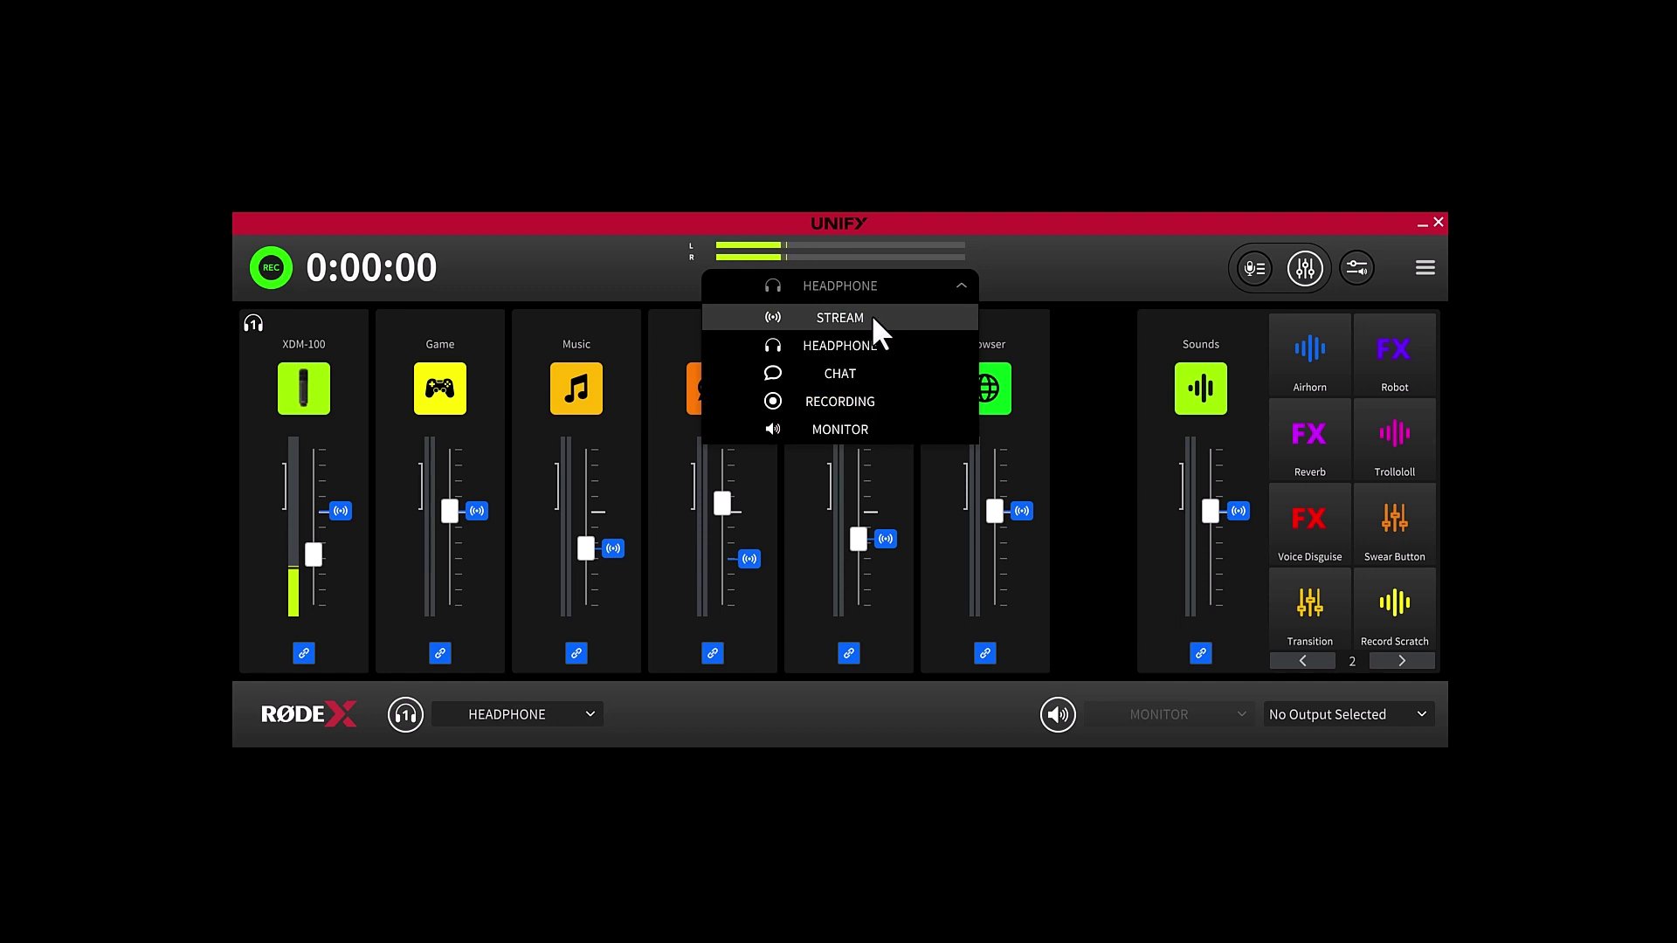
{"action": "left_click", "coordinate": [871, 317]}
{"action": "left_click_drag", "start_coordinate": [726, 541], "coordinate": [726, 517]}
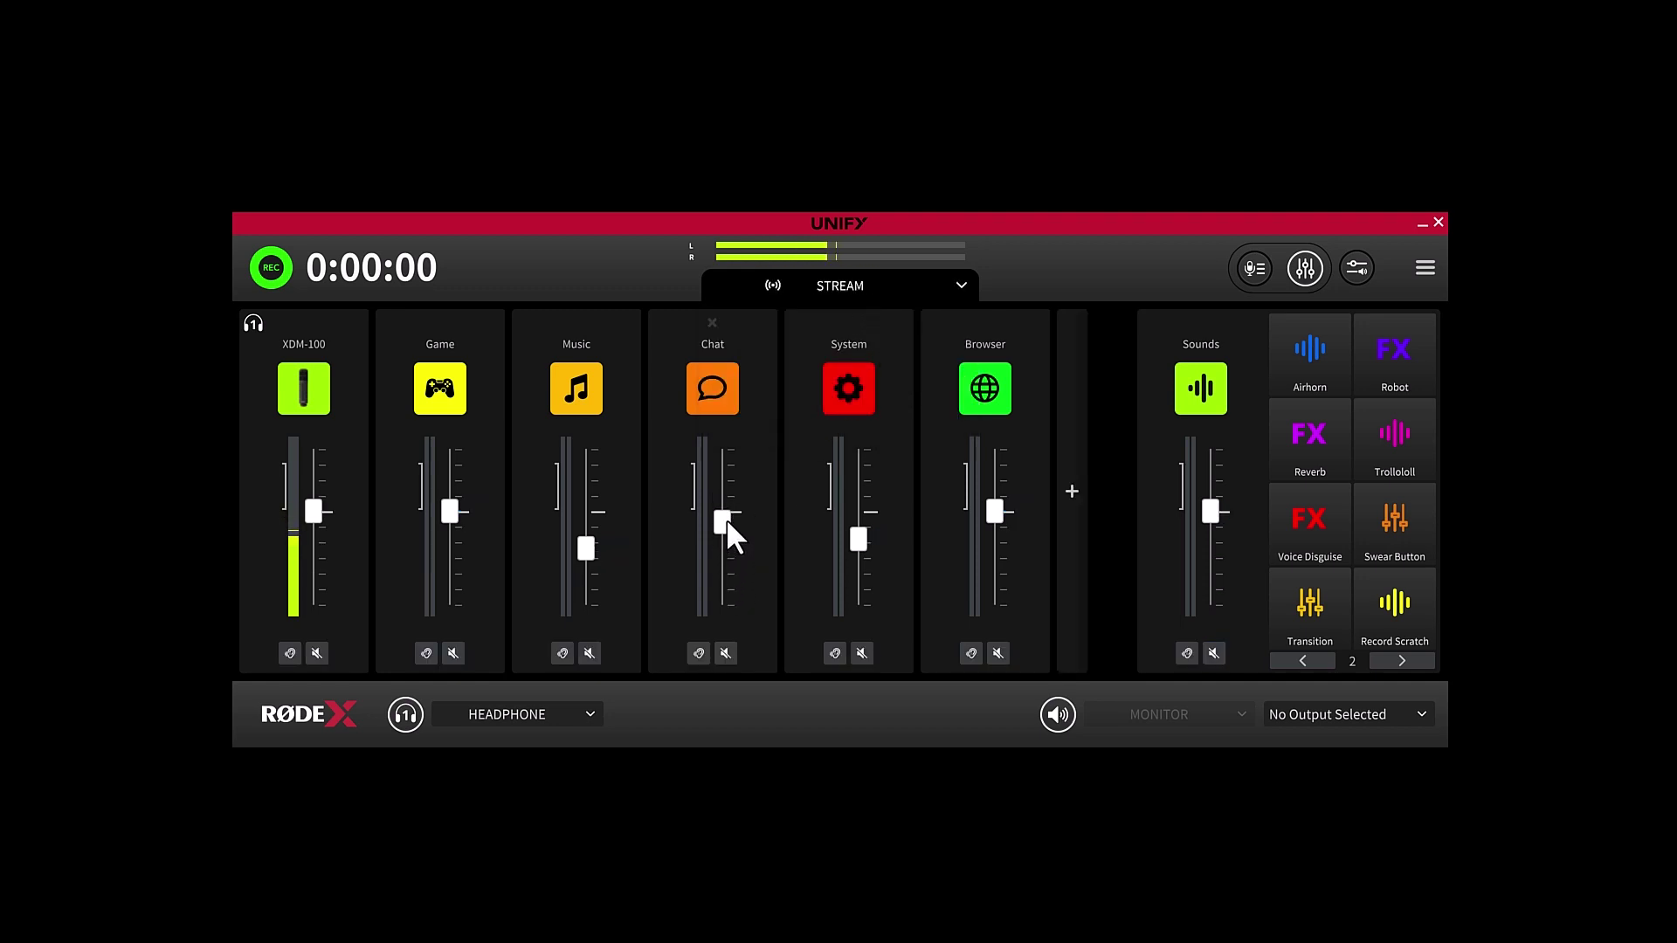
{"action": "left_click", "coordinate": [836, 297]}
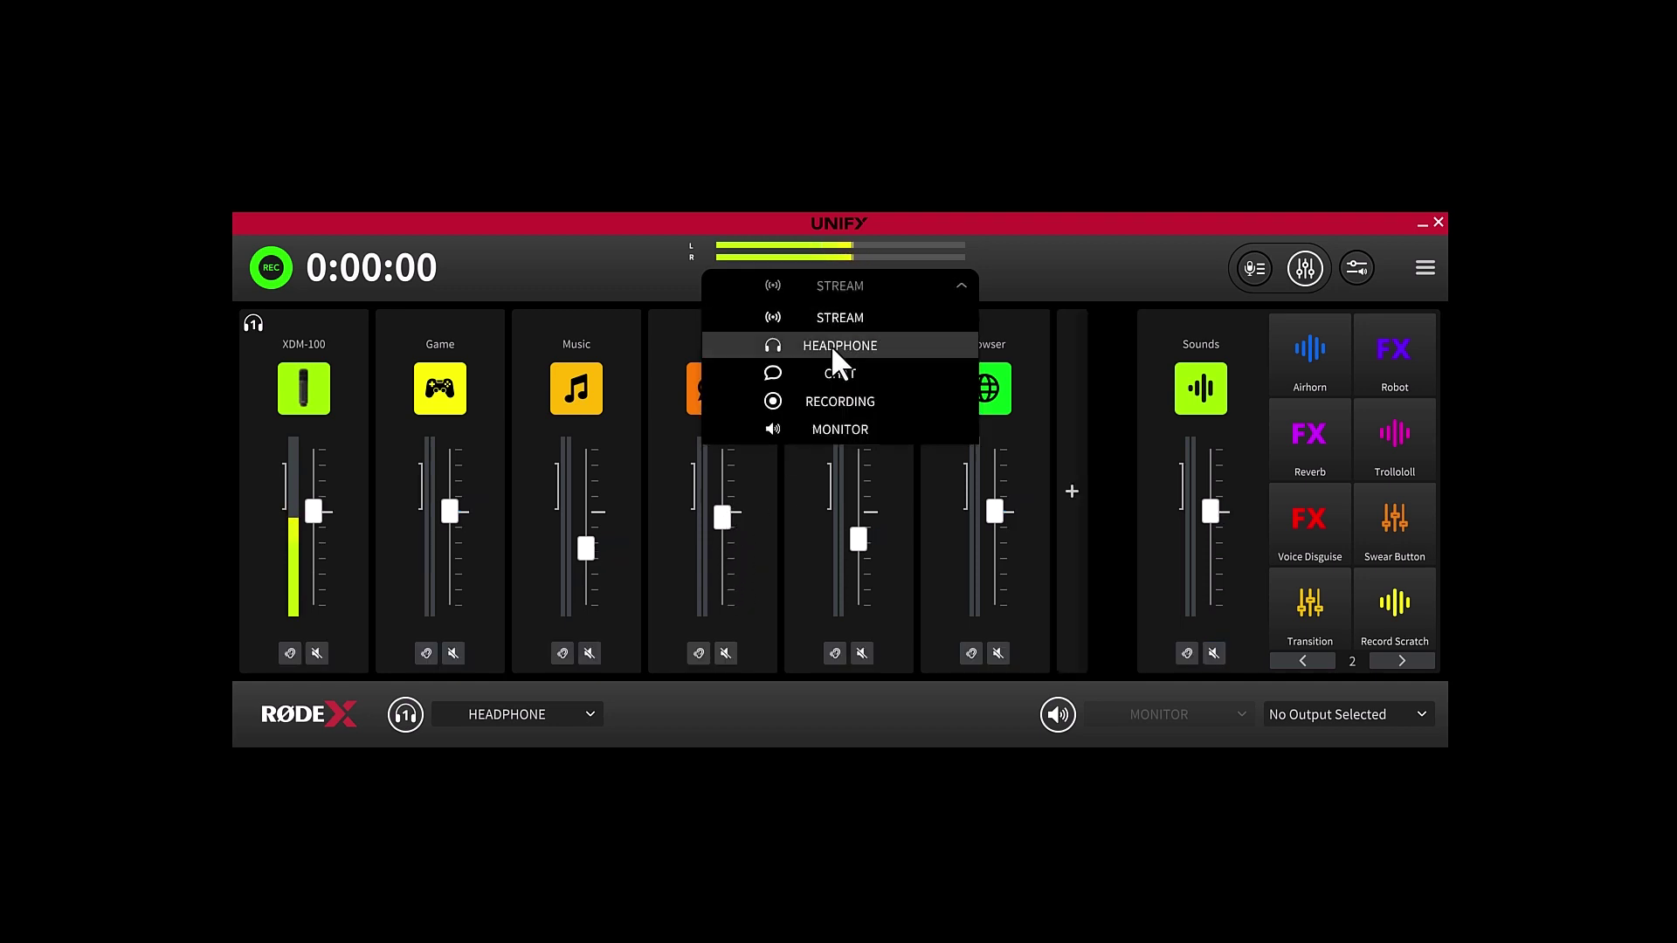
{"action": "left_click", "coordinate": [833, 345]}
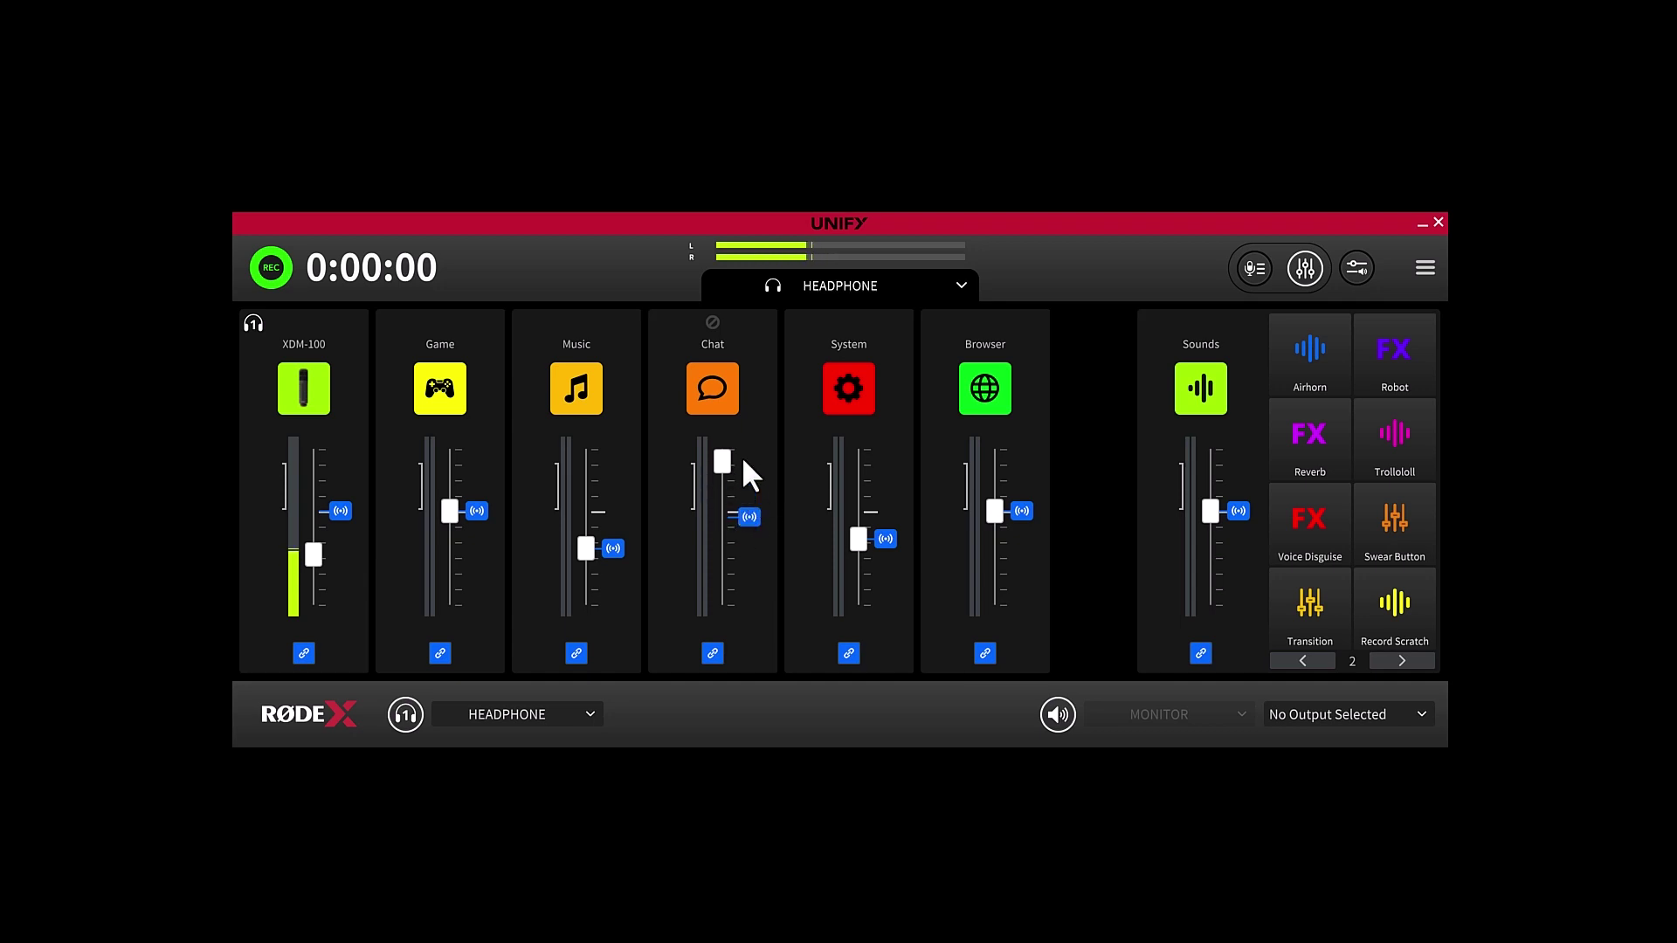